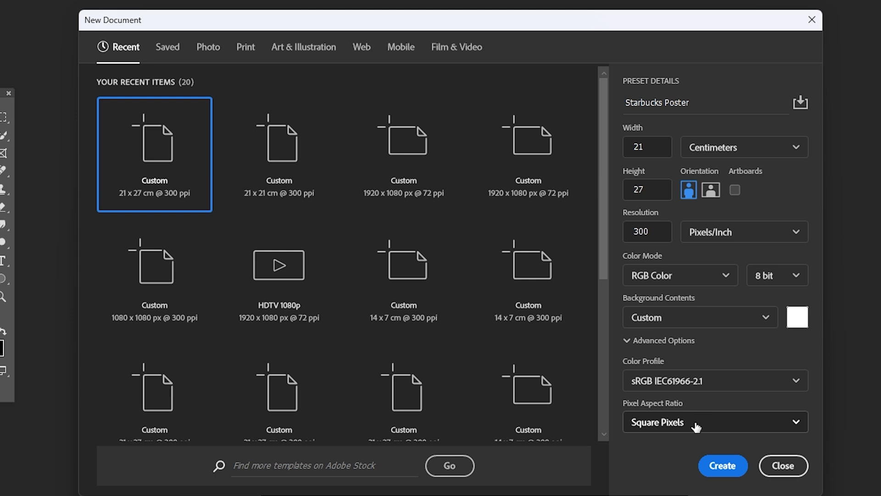
# Create the 21 × 27 cm, 300 ppi Starbucks Poster document and save it in Photoshop format as Starbucks Poster.psd in the Poster 2 folder
pyautogui.click(726, 474)
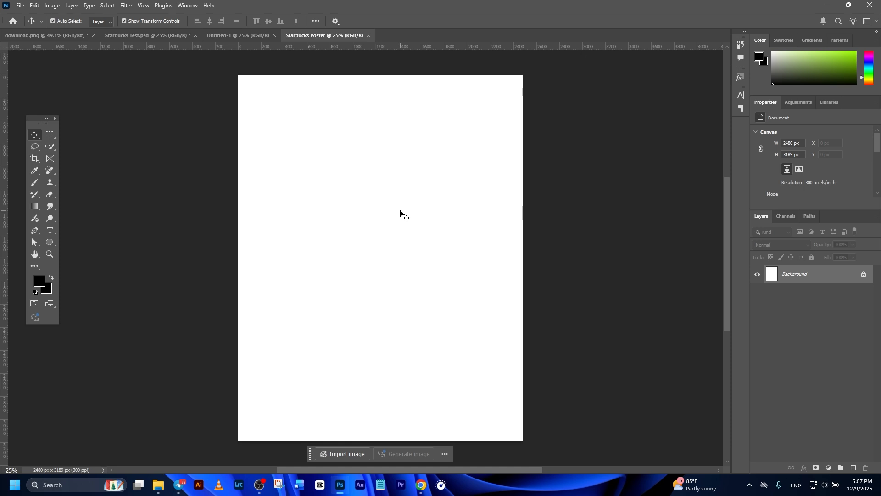
pyautogui.click(19, 6)
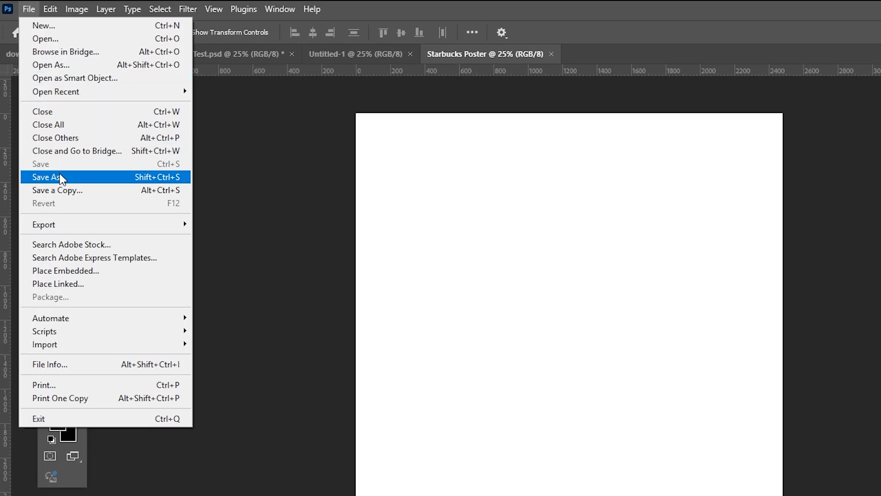
pyautogui.click(61, 178)
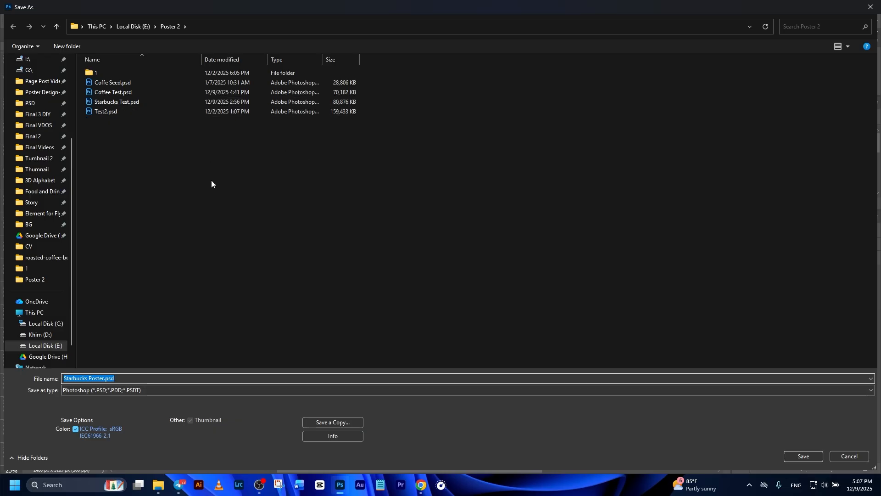
pyautogui.click(64, 391)
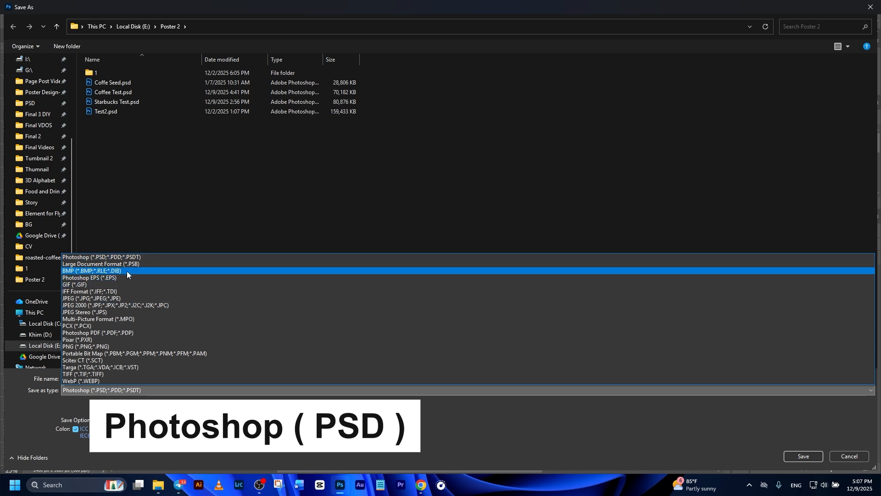
pyautogui.click(120, 255)
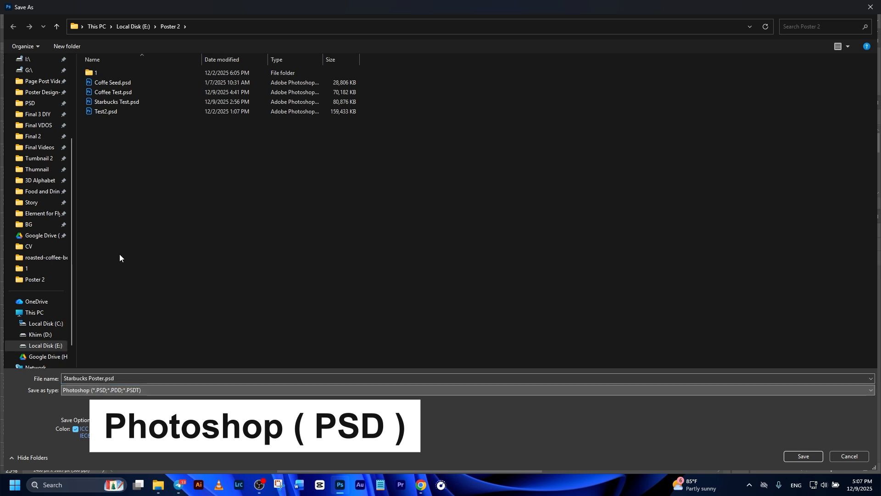
pyautogui.click(803, 457)
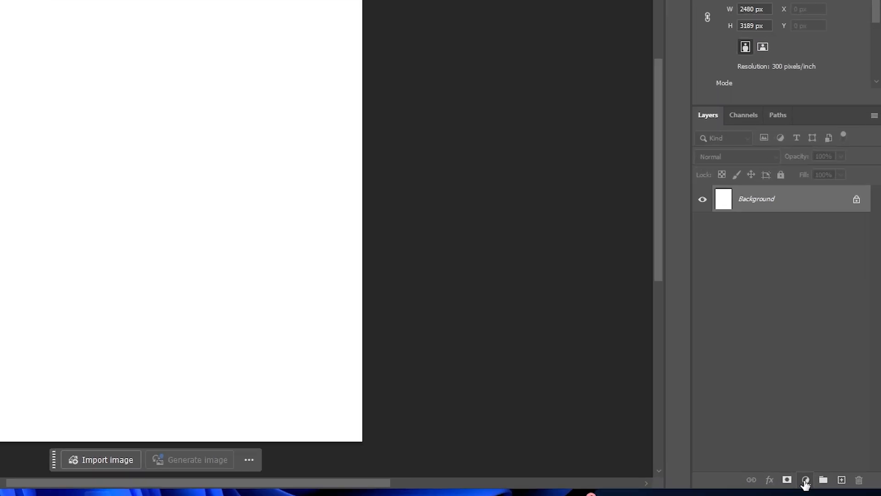
# Add a Solid Color fill layer above the background using the dark green 084c38
pyautogui.click(801, 483)
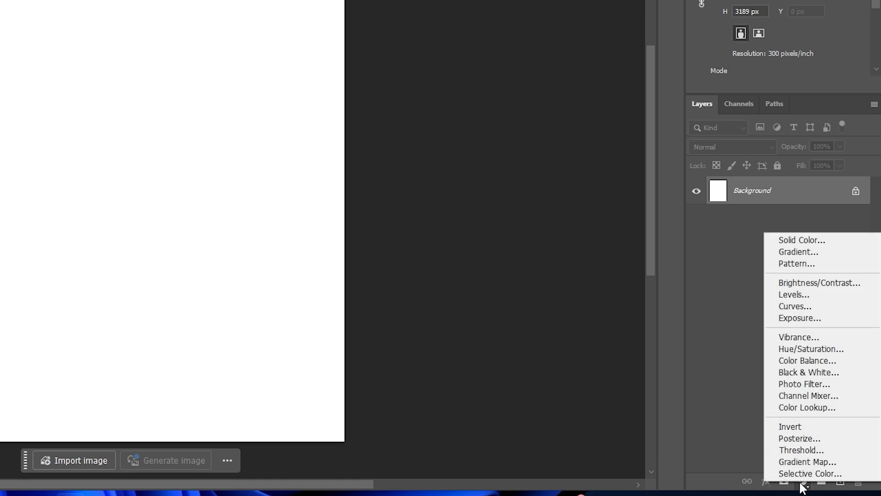
pyautogui.click(784, 241)
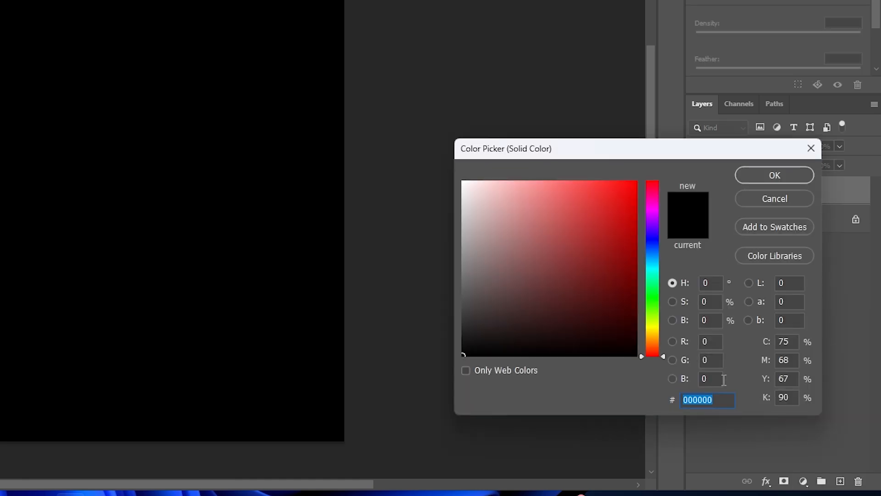
pyautogui.write('084c38')
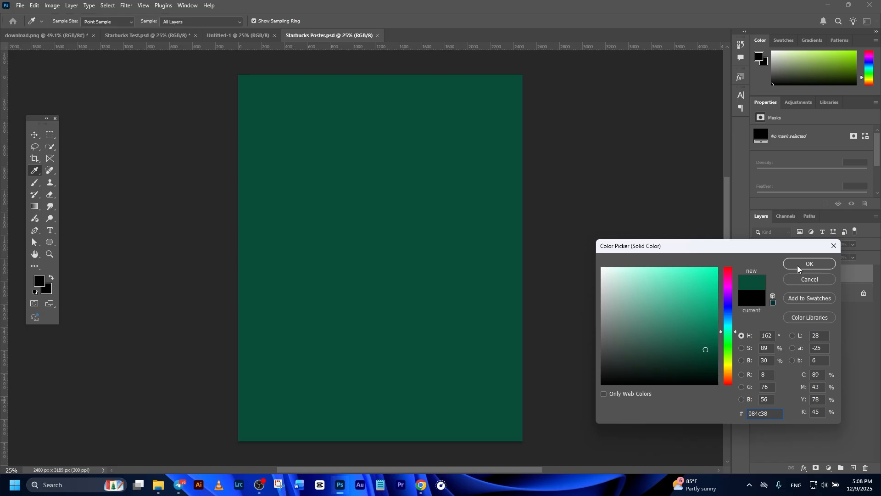
pyautogui.click(774, 175)
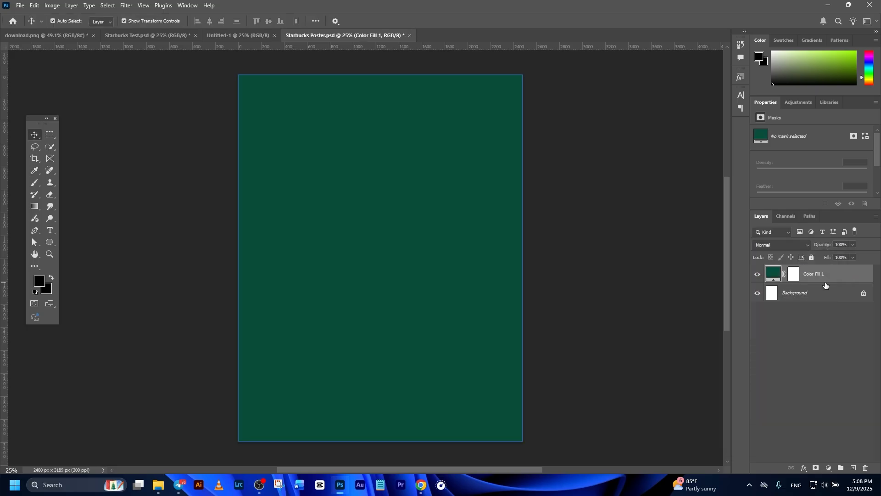
pyautogui.click(698, 274)
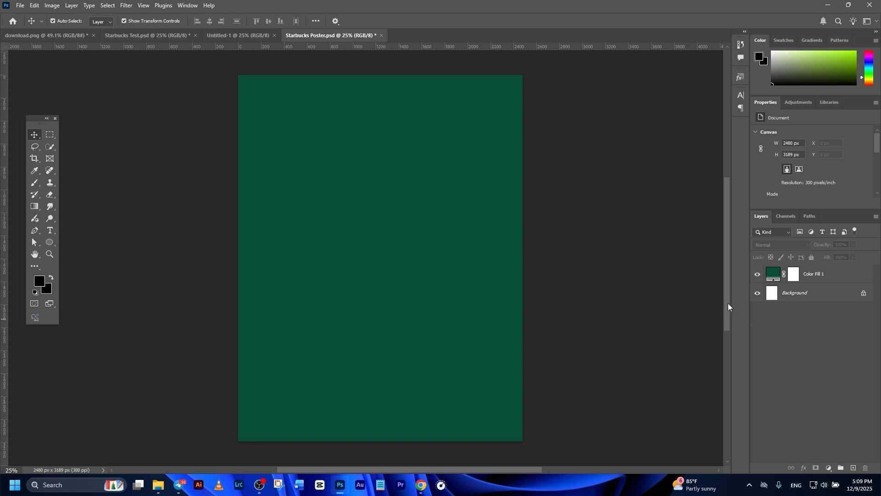
# Draw a rectangle of about 2534 × 3213 px covering the whole canvas, filled with the background's green 084c38
pyautogui.click(49, 242)
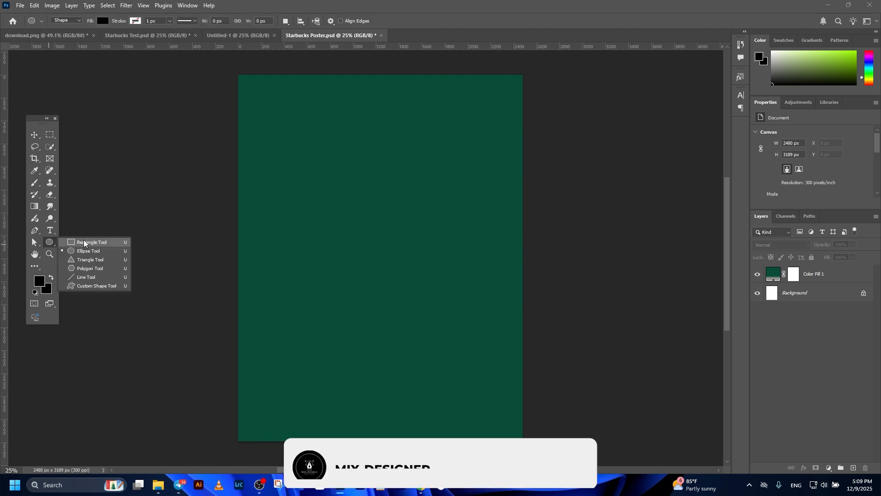
pyautogui.click(84, 242)
pyautogui.click(103, 21)
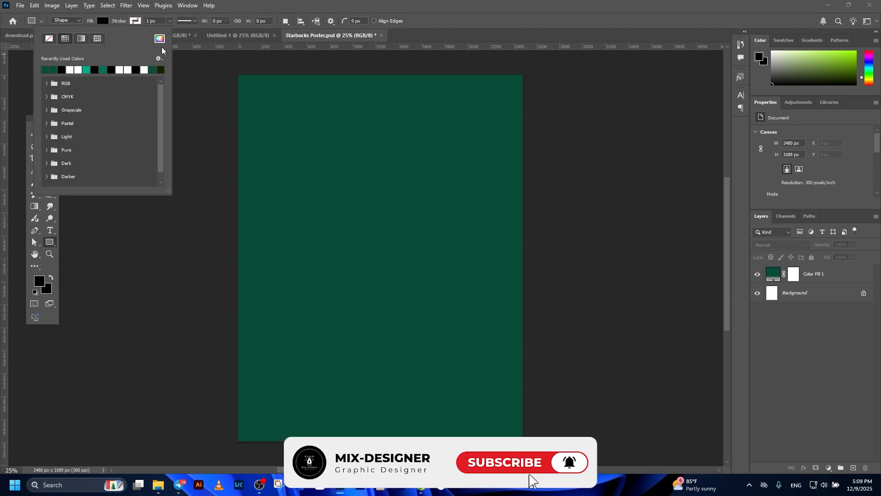
pyautogui.click(159, 39)
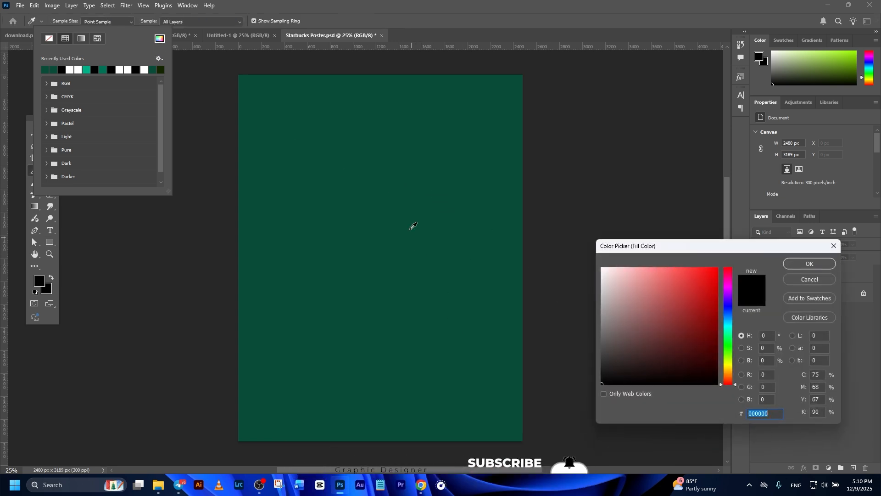
pyautogui.click(407, 203)
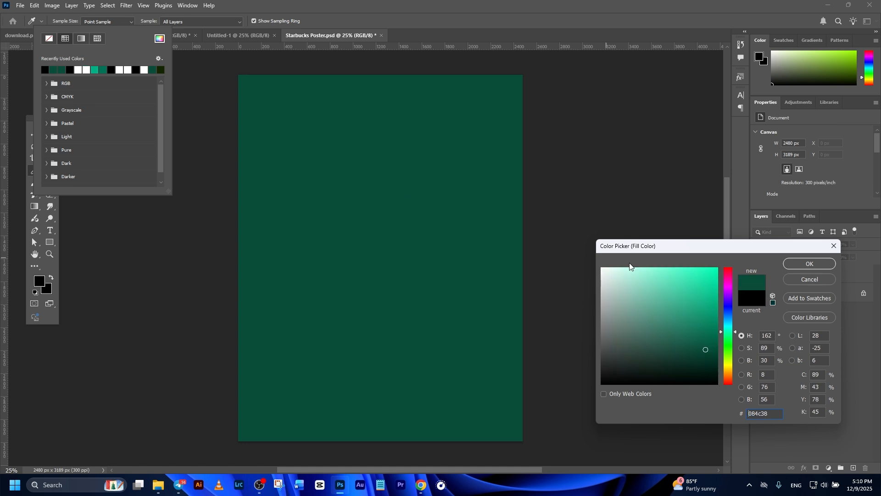
pyautogui.click(809, 264)
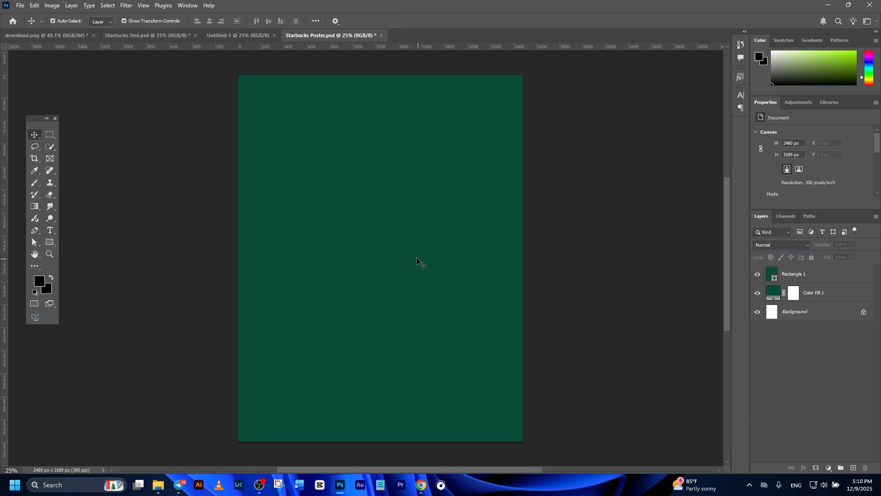
pyautogui.click(414, 258)
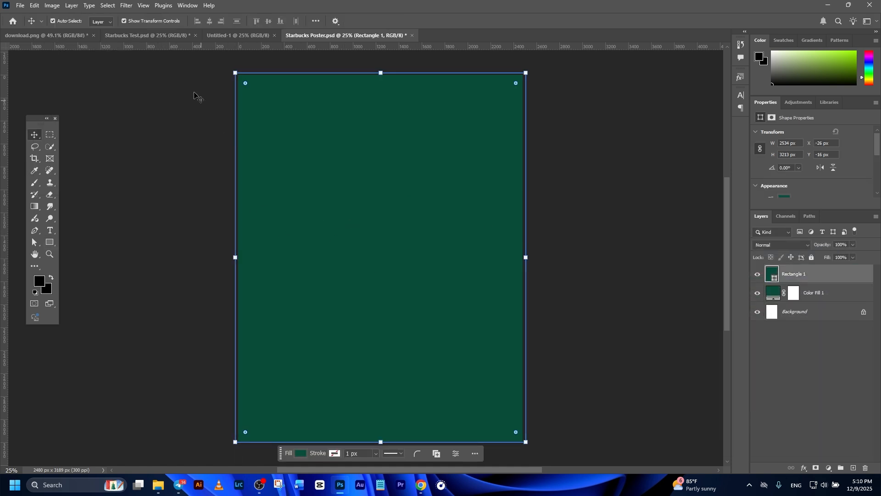
# Convert the full-canvas rectangle to a smart object and apply Add Noise at 30%, uniform and monochromatic
pyautogui.click(126, 5)
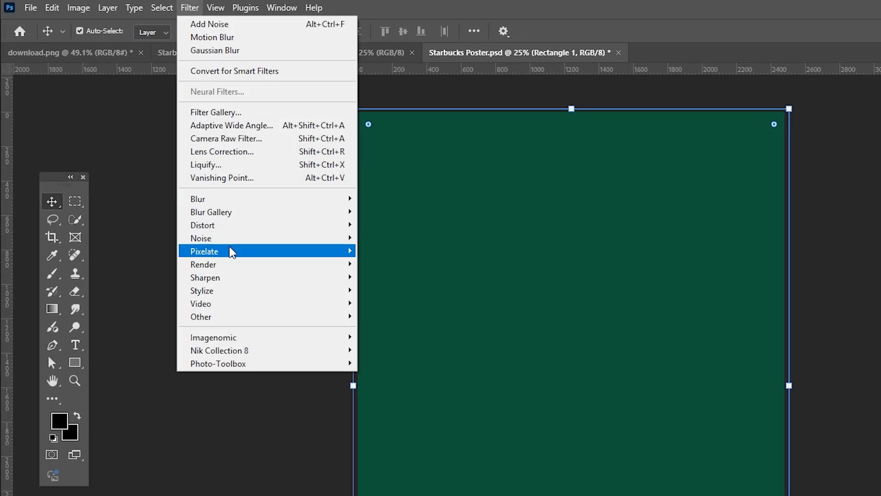
pyautogui.moveTo(227, 239)
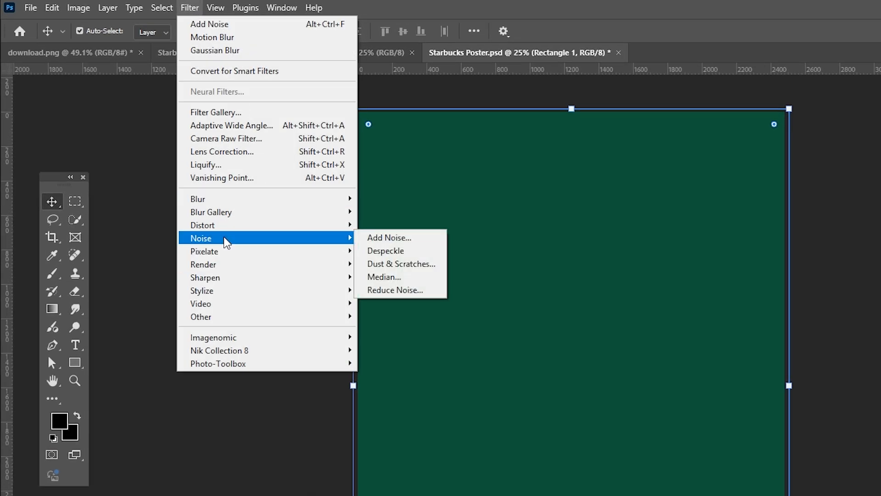
pyautogui.click(385, 239)
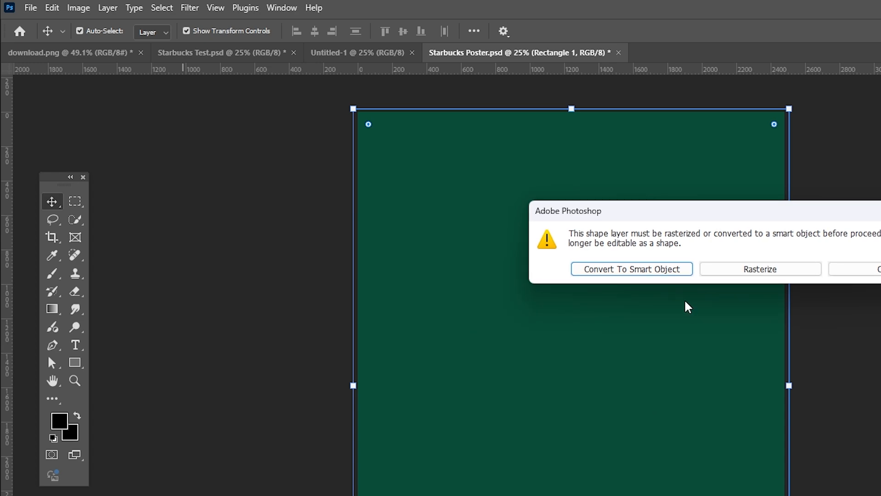
pyautogui.click(645, 271)
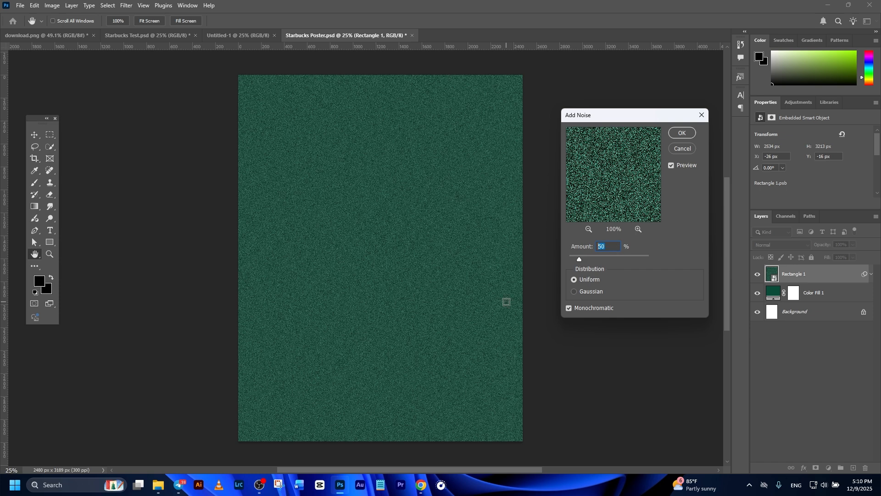
pyautogui.write('30')
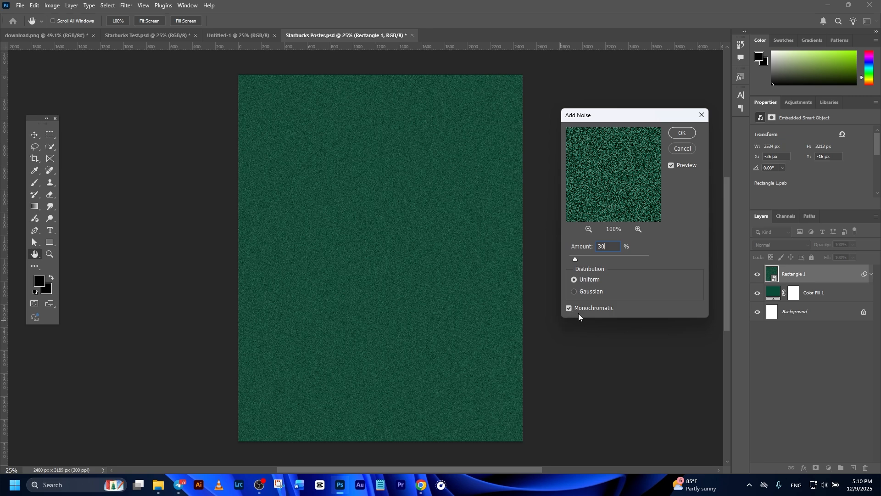
pyautogui.click(682, 134)
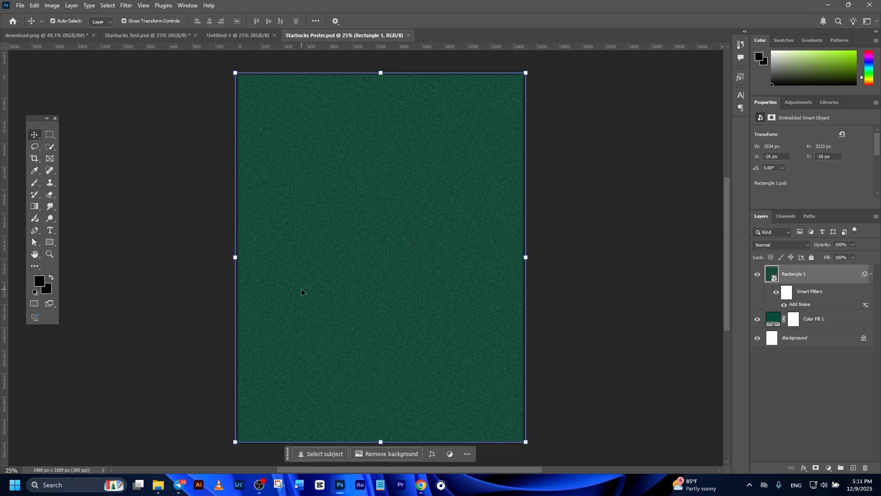
# Draw a tall green rectangle in the middle of the poster and resize it to about 882 × 2247 px
pyautogui.click(51, 243)
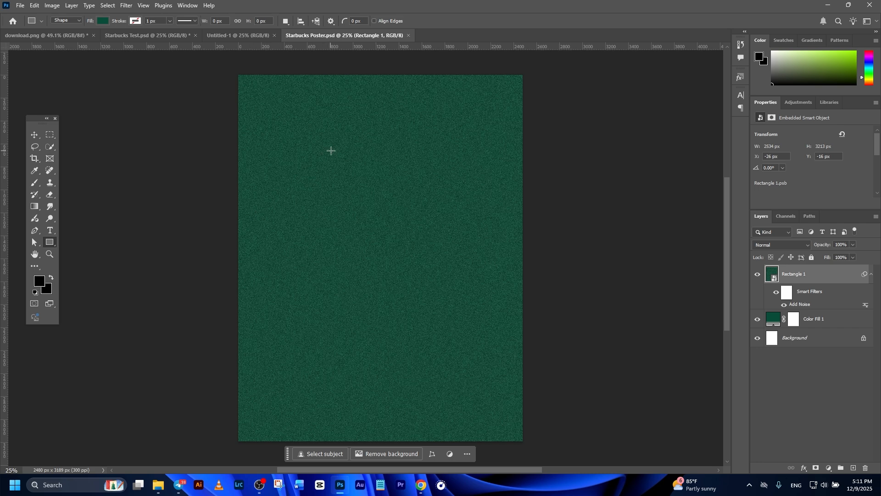
pyautogui.click(101, 21)
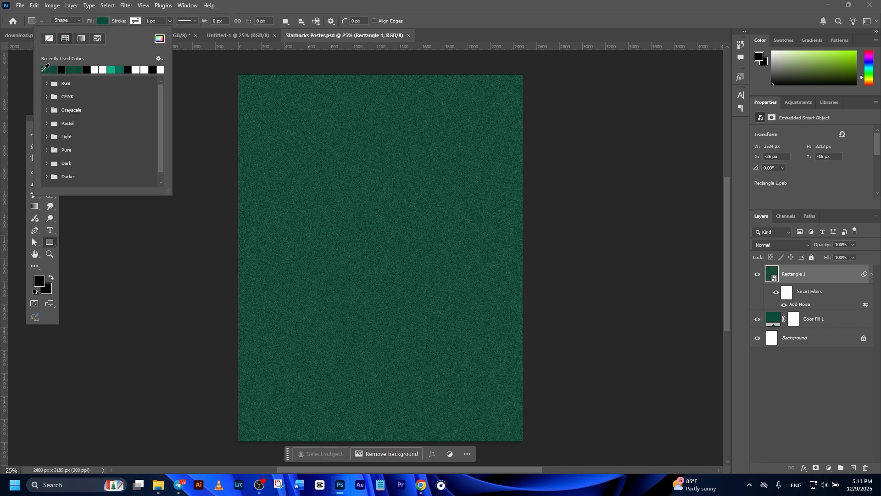
pyautogui.moveTo(324, 149); pyautogui.dragTo(437, 389)
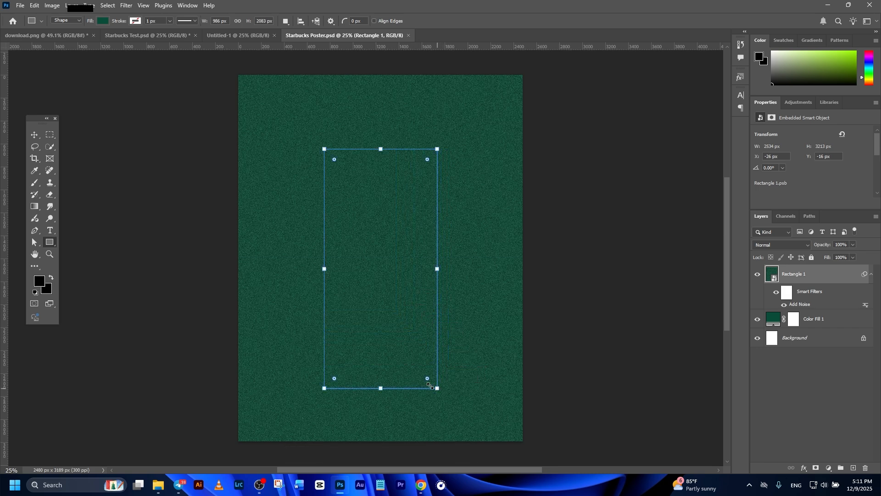
pyautogui.click(34, 135)
pyautogui.hotkey('ctrl', 'z')
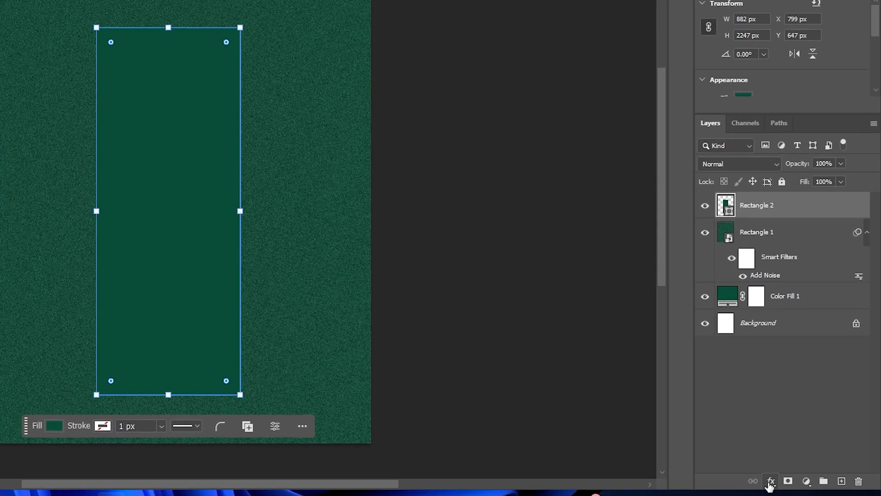
# Give the tall middle rectangle an Inner Shadow layer style with 90% opacity and global light turned off
pyautogui.click(802, 469)
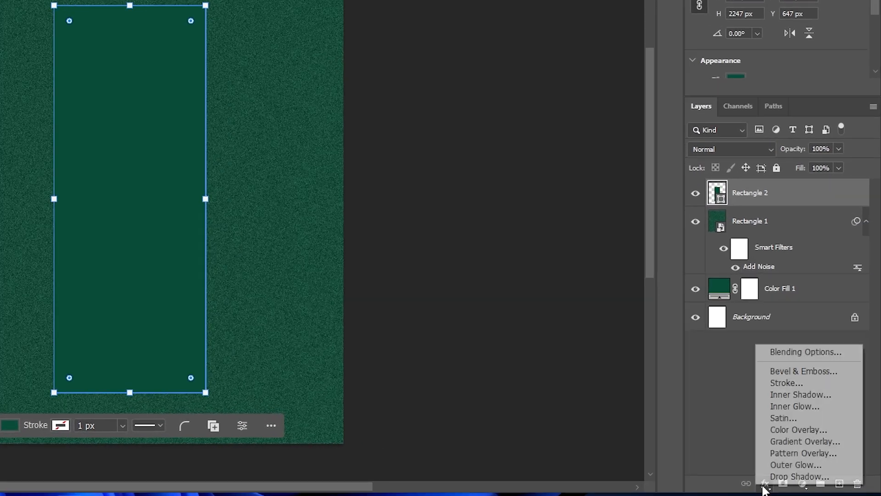
pyautogui.click(794, 354)
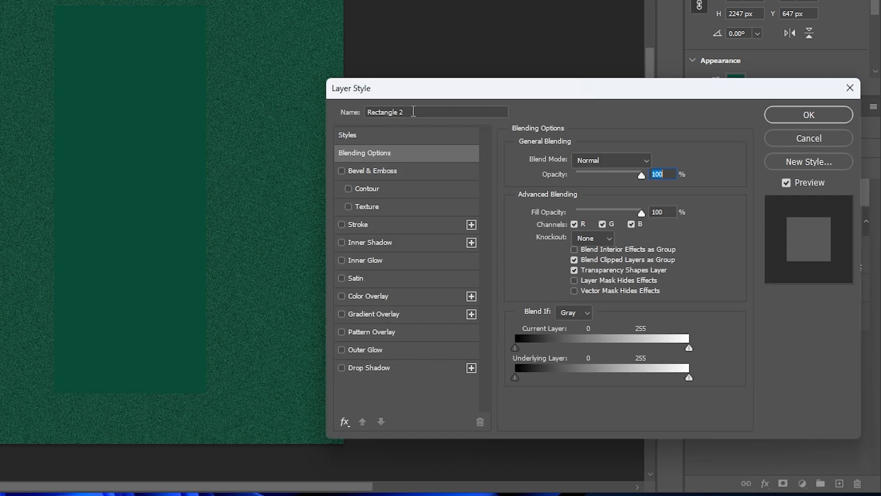
pyautogui.moveTo(411, 93); pyautogui.dragTo(264, 0)
pyautogui.moveTo(263, 0); pyautogui.dragTo(317, 2)
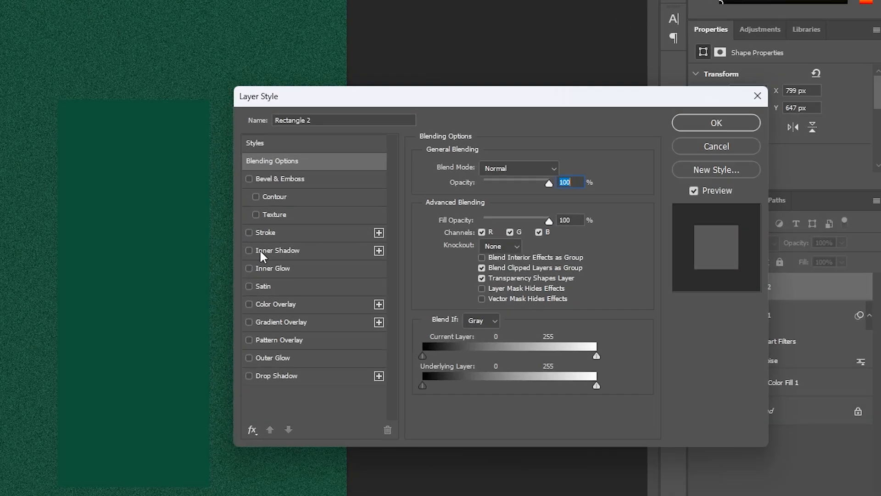
pyautogui.click(260, 250)
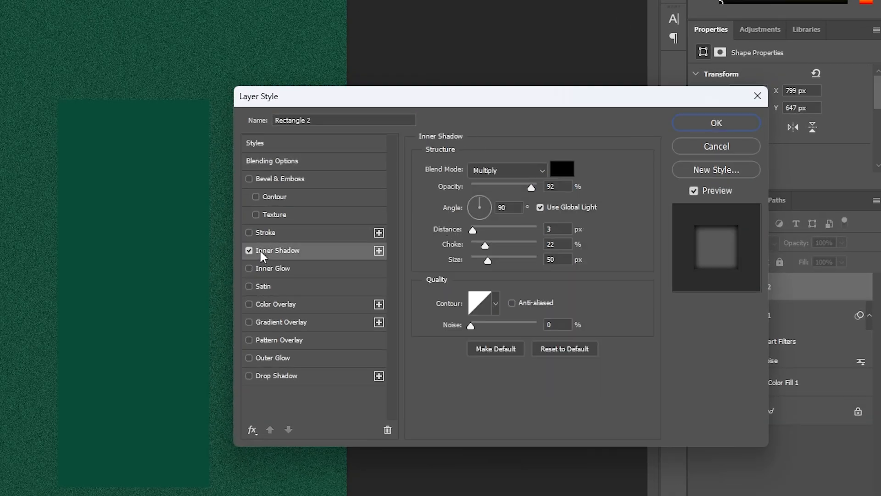
pyautogui.click(541, 188)
pyautogui.write('90')
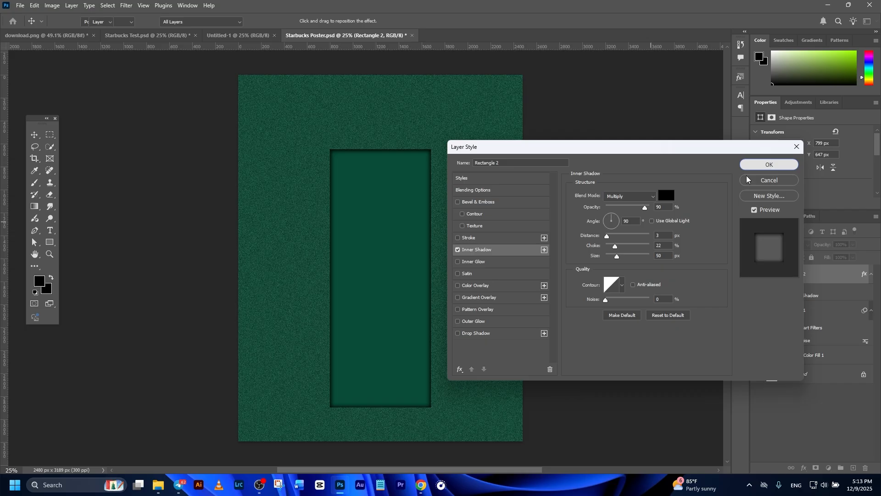
pyautogui.click(735, 127)
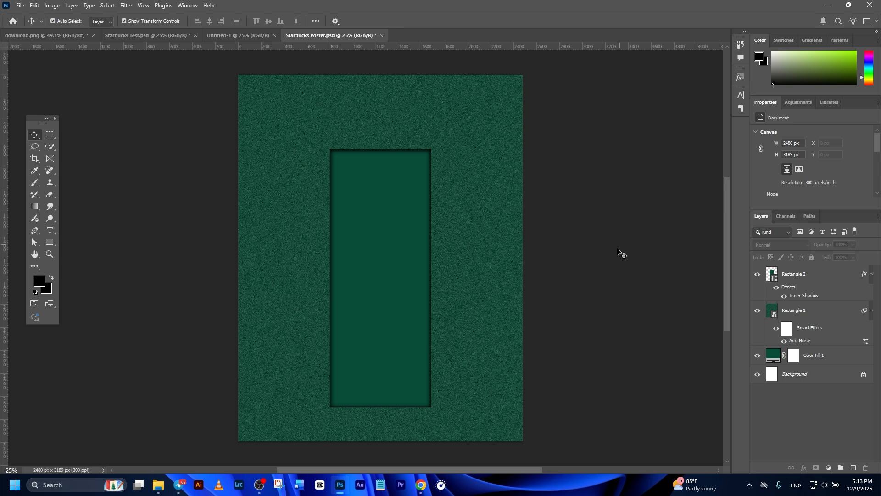
# Narrow the tall middle rectangle to about 826 px wide, and switch to the download.png coffee cup document
pyautogui.click(403, 252)
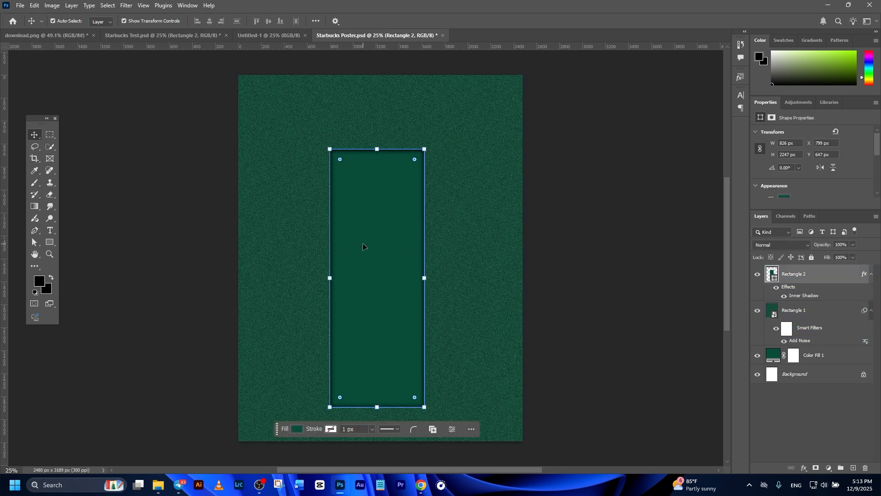
pyautogui.hotkey('ctrl', 'Tab')
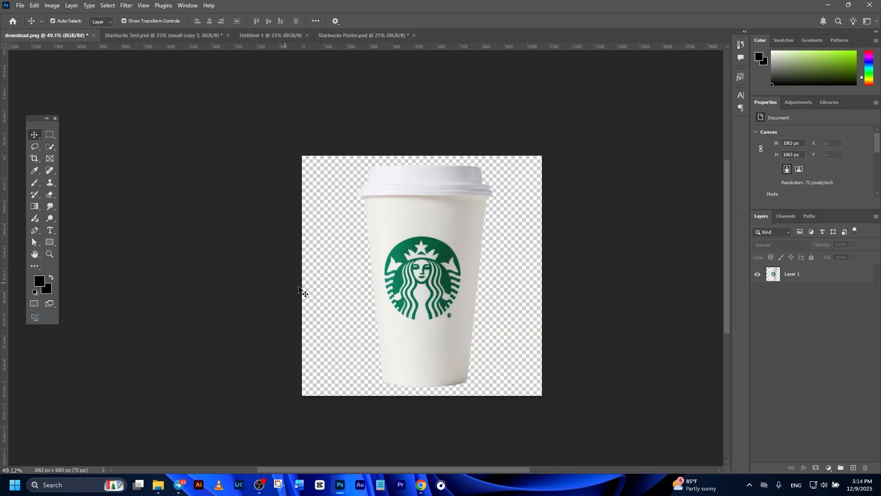
# Bring the coffee cup into Starbucks Poster.psd, enlarge it over the middle panel and tilt it counterclockwise
pyautogui.click(423, 268)
pyautogui.moveTo(429, 276); pyautogui.dragTo(368, 282)
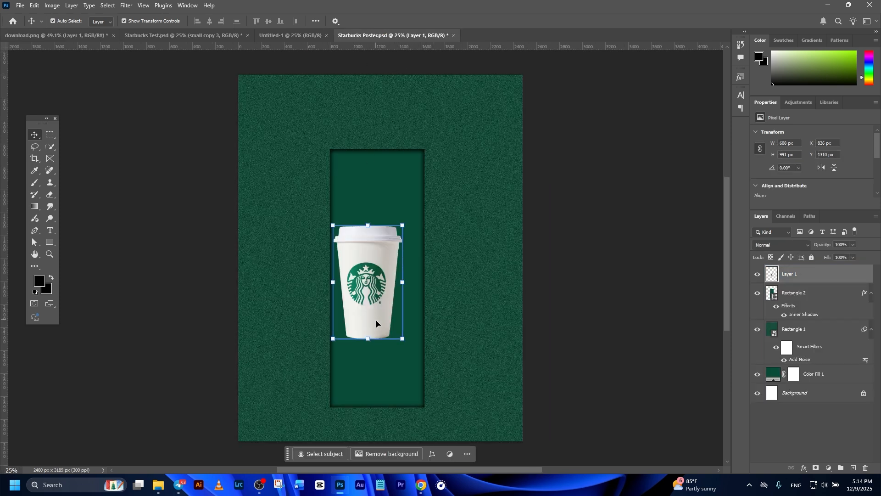
pyautogui.moveTo(404, 344)
pyautogui.mouseDown()
pyautogui.moveTo(467, 394)
pyautogui.moveTo(401, 358)
pyautogui.mouseUp()
pyautogui.moveTo(371, 230); pyautogui.dragTo(372, 185)
pyautogui.moveTo(446, 415); pyautogui.dragTo(474, 391)
pyautogui.moveTo(380, 382)
pyautogui.mouseDown()
pyautogui.moveTo(398, 380)
pyautogui.moveTo(390, 376)
pyautogui.mouseUp()
pyautogui.click(455, 21)
# Enlarge the tilted cup to about 1456 × 2174 px over the panel, using temporarily reduced opacity, and restore it to 100%
pyautogui.click(853, 244)
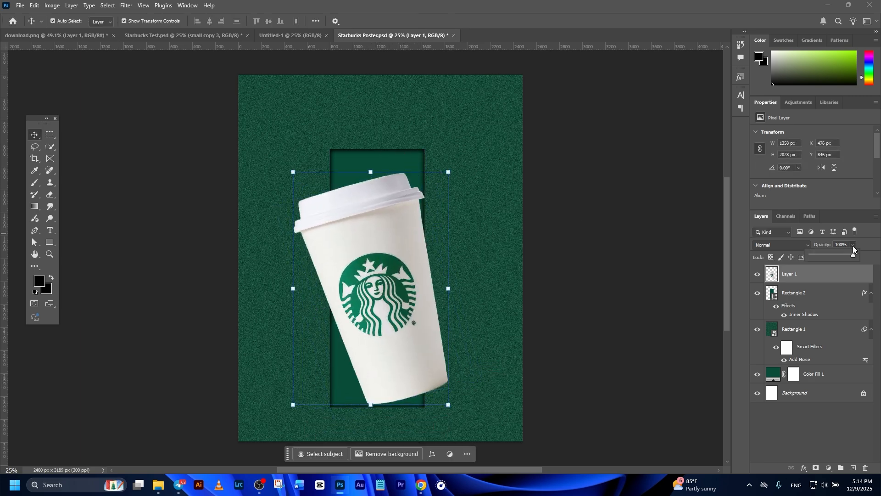
pyautogui.moveTo(855, 255); pyautogui.dragTo(842, 255)
pyautogui.moveTo(388, 270); pyautogui.dragTo(395, 273)
pyautogui.moveTo(300, 174); pyautogui.dragTo(288, 158)
pyautogui.press('Return')
pyautogui.click(853, 244)
pyautogui.moveTo(853, 256); pyautogui.dragTo(877, 256)
pyautogui.click(709, 233)
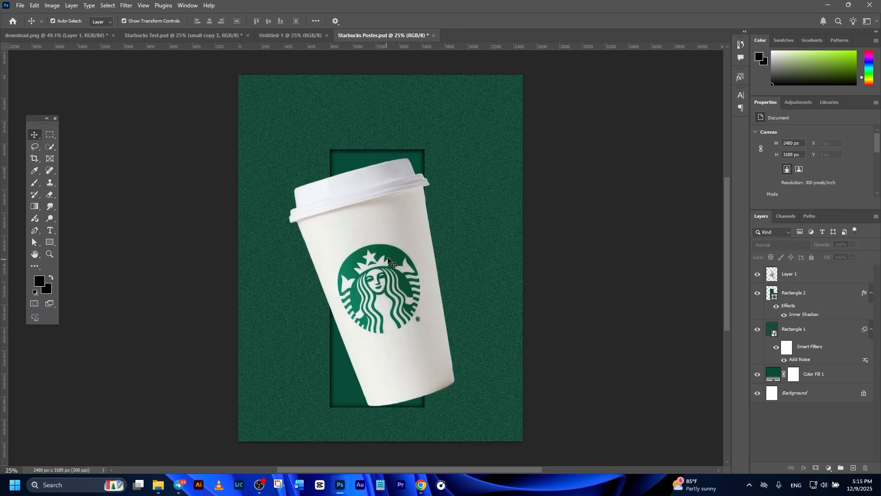
# Convert the cup layer to a smart object and duplicate it twice
pyautogui.click(384, 262)
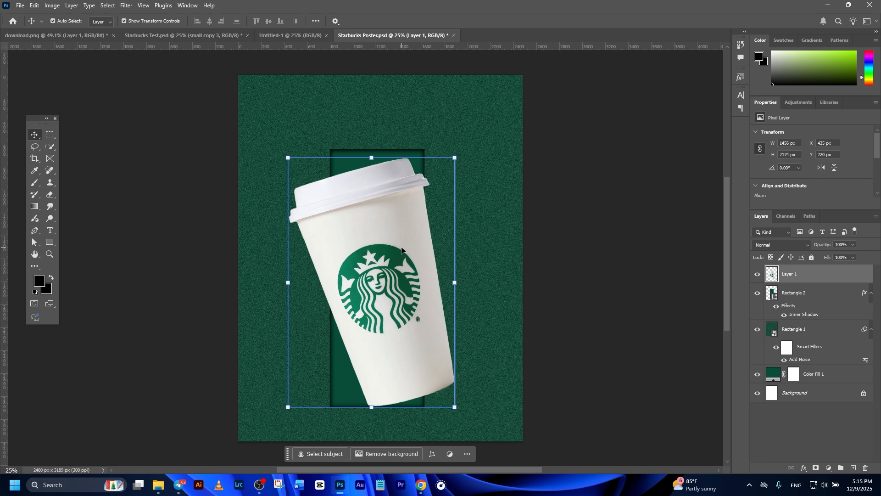
pyautogui.hotkey('ctrl', 'j')
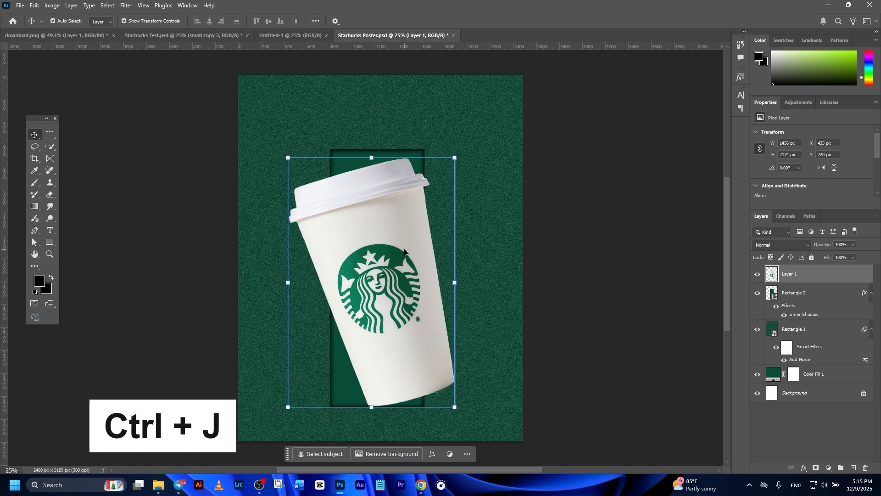
pyautogui.rightClick(833, 277)
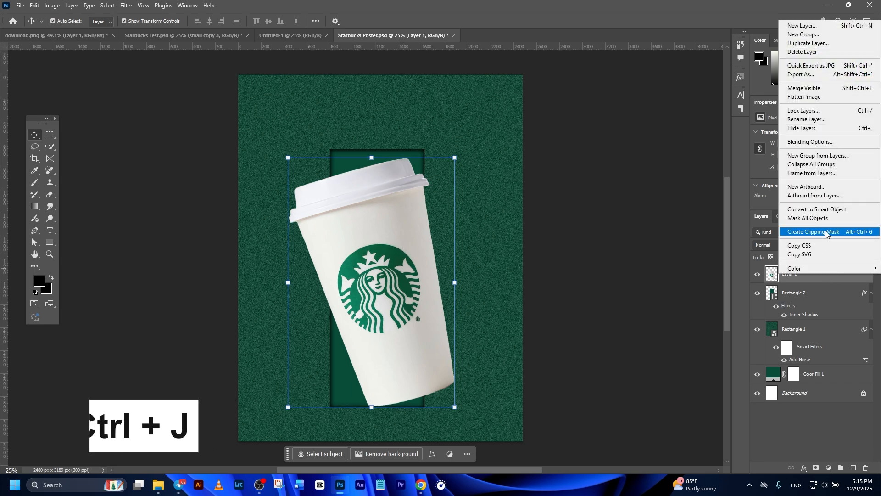
pyautogui.click(828, 210)
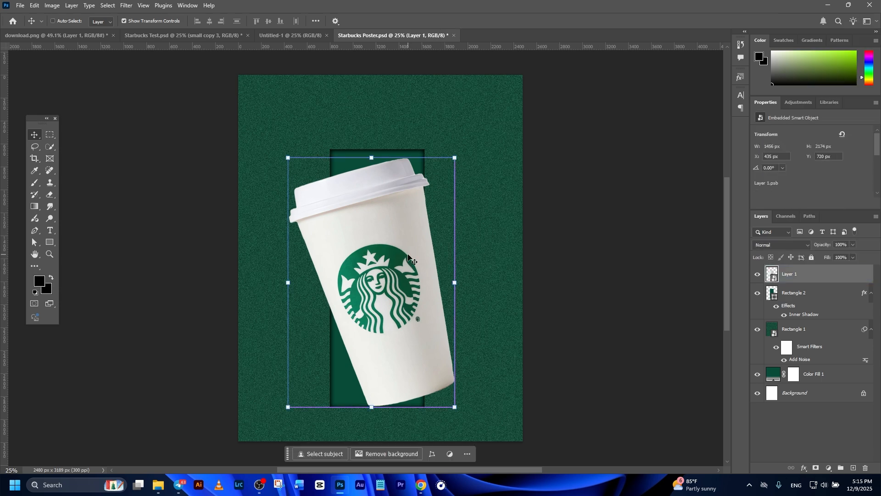
pyautogui.hotkey('ctrl', 'j')
pyautogui.hotkey('ctrl', 'j')
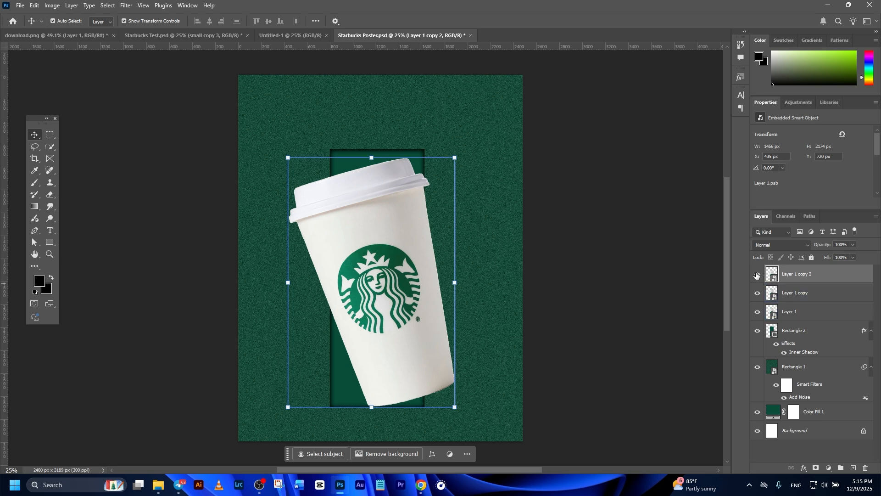
# Hide both cup copies and move the original cup layer beneath the tall middle rectangle
pyautogui.click(757, 275)
pyautogui.click(757, 293)
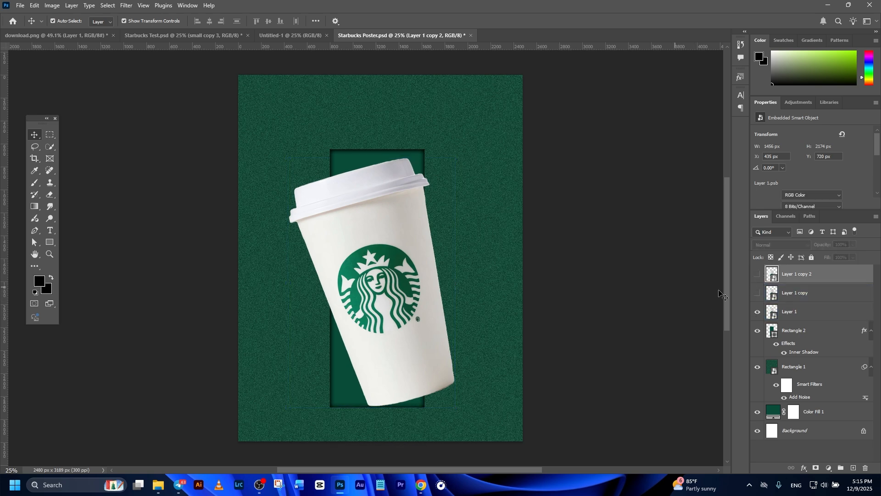
pyautogui.click(812, 312)
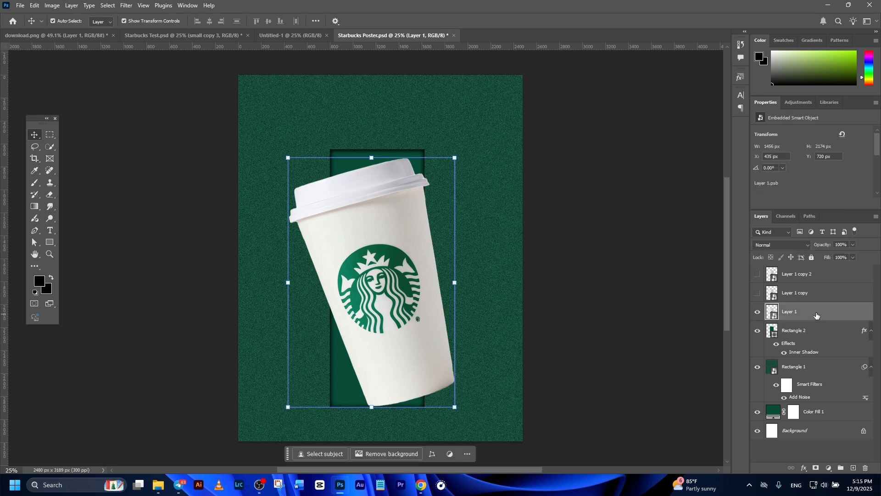
pyautogui.moveTo(821, 313); pyautogui.dragTo(820, 358)
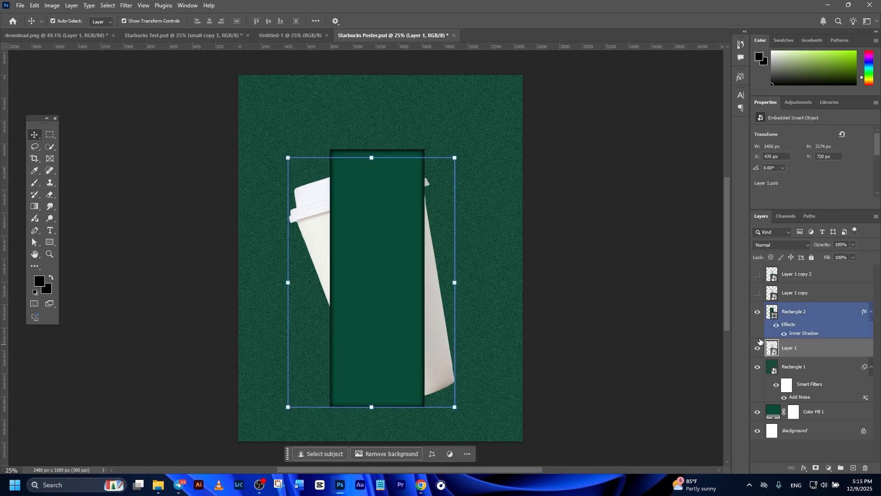
pyautogui.click(625, 311)
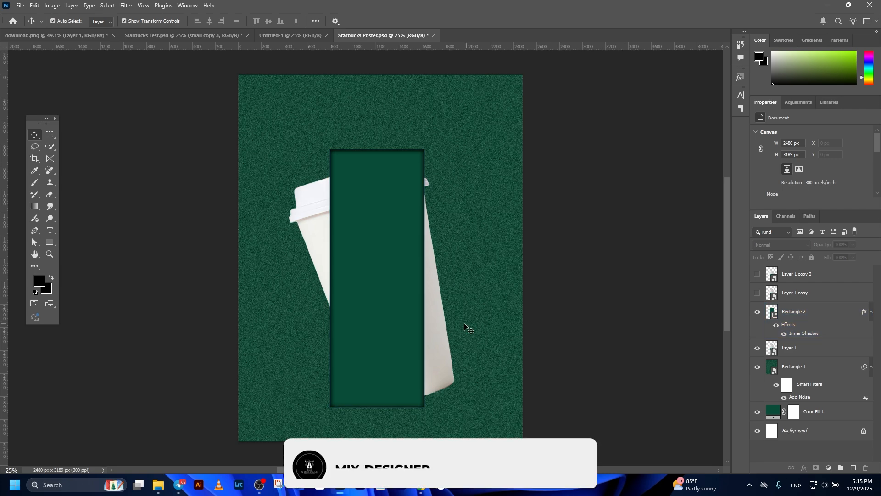
# Apply a Gaussian Blur with a 50-pixel radius to the original cup behind the panel
pyautogui.click(436, 330)
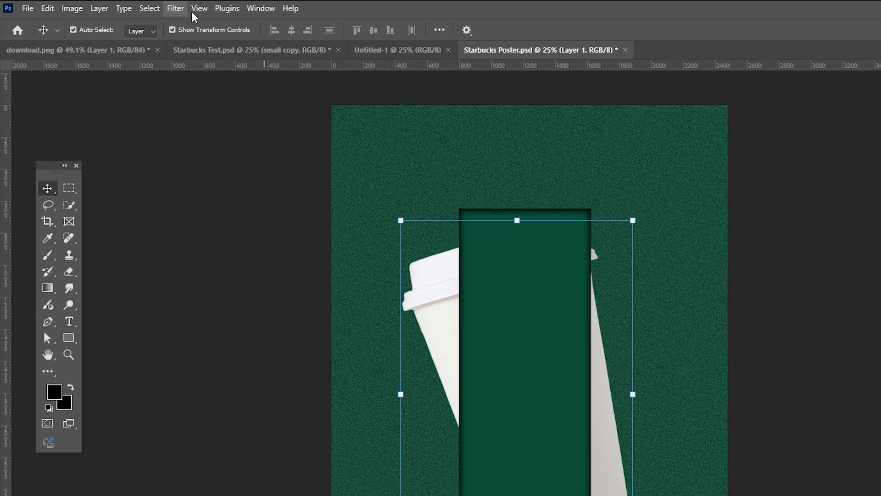
pyautogui.click(107, 5)
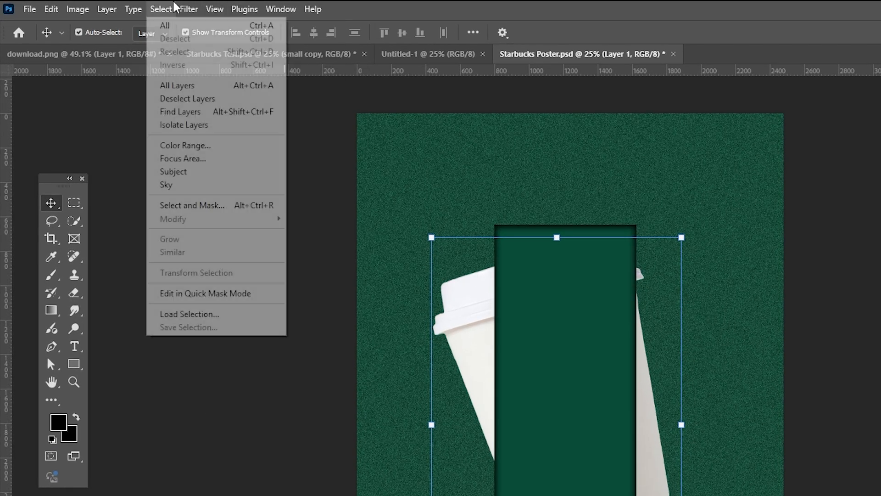
pyautogui.moveTo(212, 202)
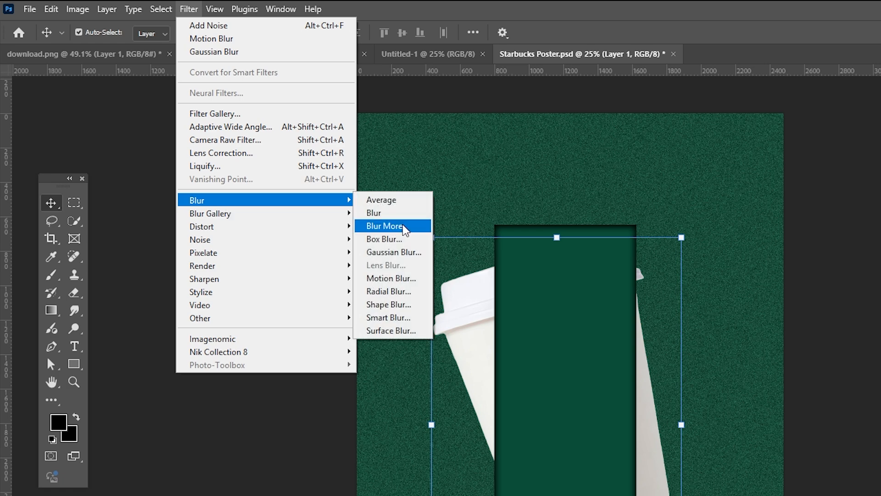
pyautogui.click(388, 253)
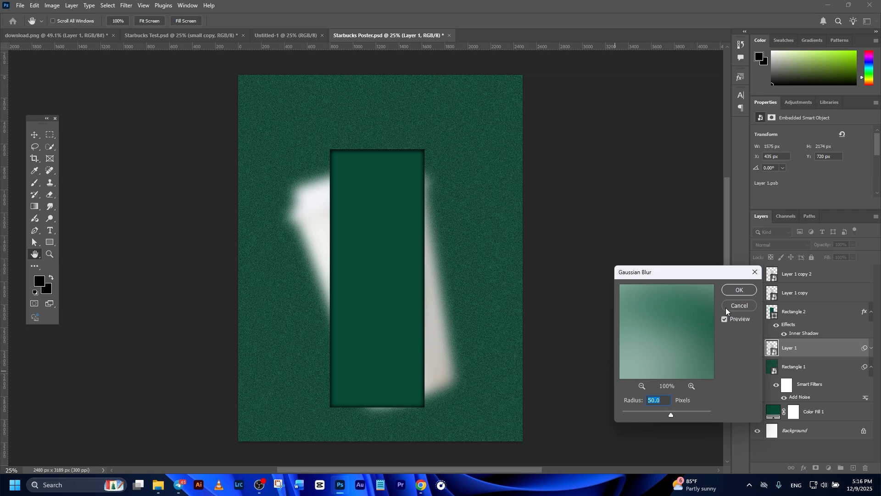
pyautogui.click(739, 289)
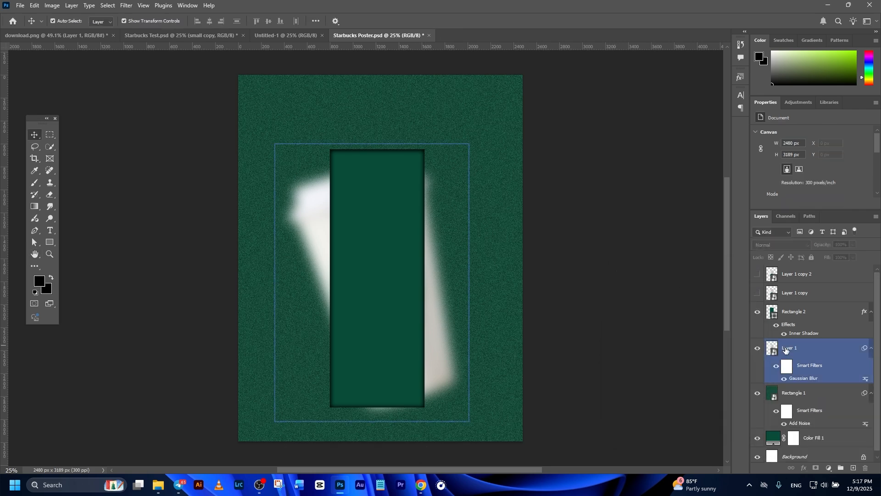
pyautogui.click(701, 300)
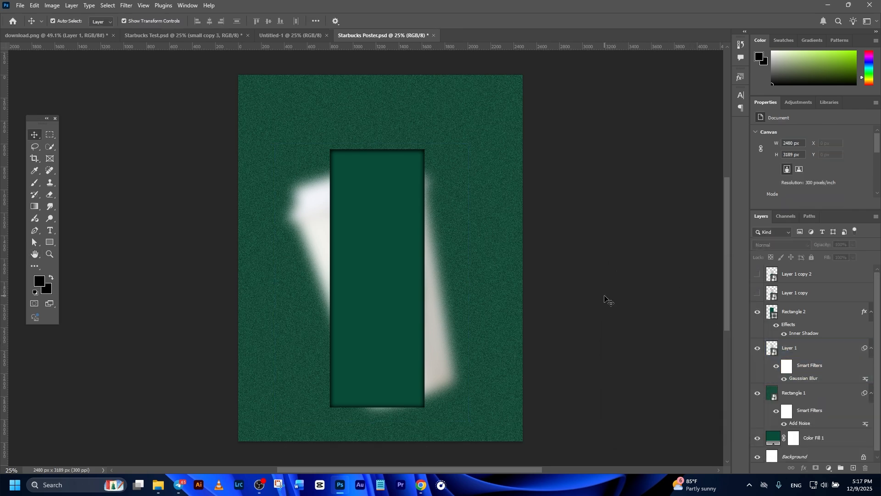
# Show the first cup copy and clip it to the tall middle rectangle with a clipping mask
pyautogui.click(757, 293)
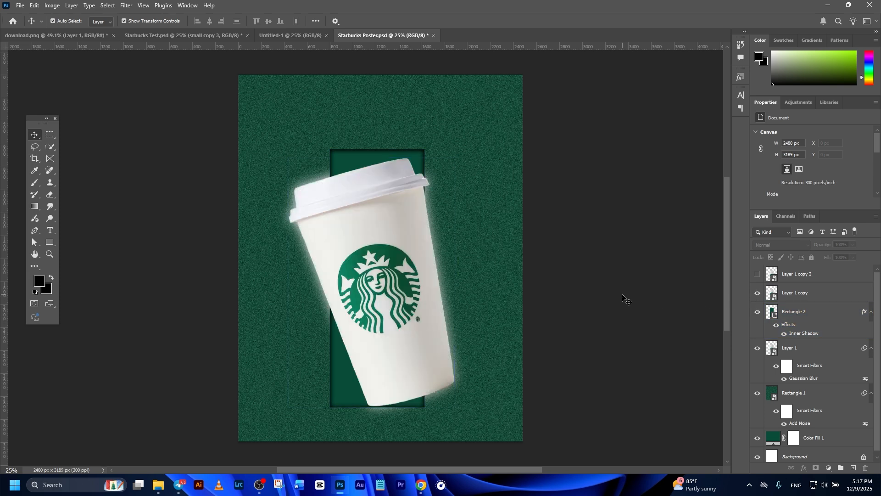
pyautogui.click(791, 296)
pyautogui.rightClick(802, 292)
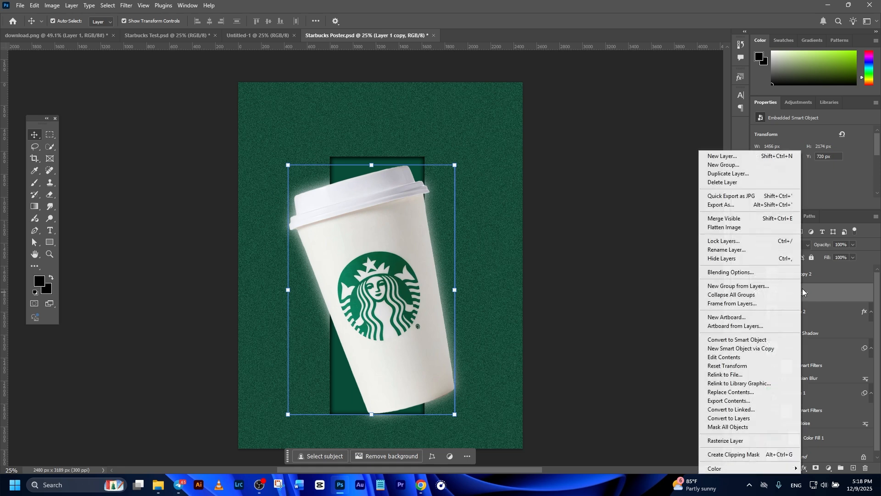
pyautogui.click(743, 455)
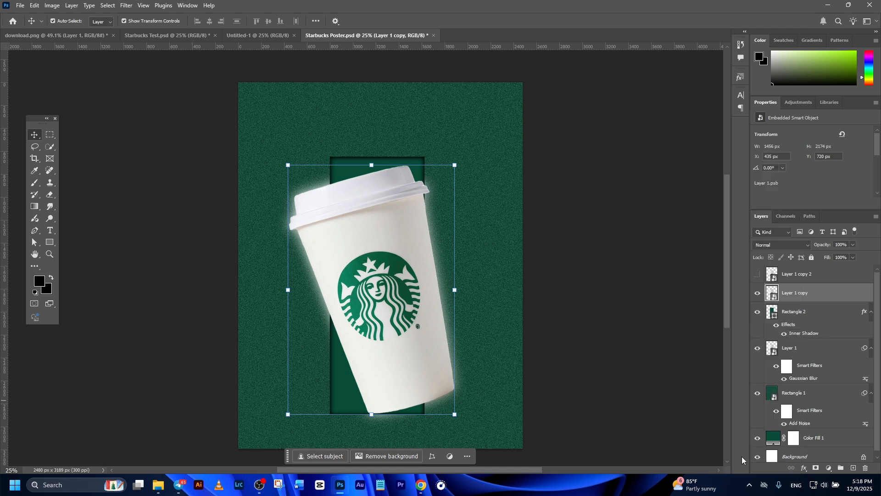
pyautogui.click(617, 330)
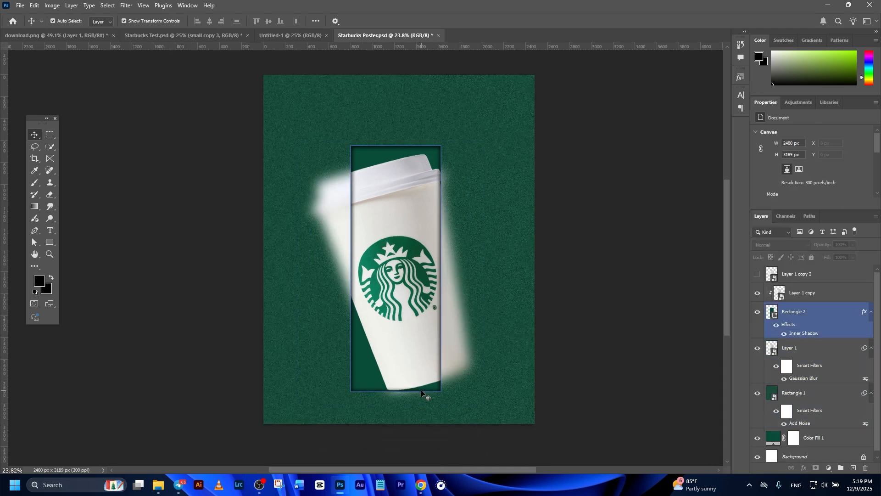
# Add an empty clipped layer between the tall middle rectangle and its clipped cup copy
pyautogui.click(420, 359)
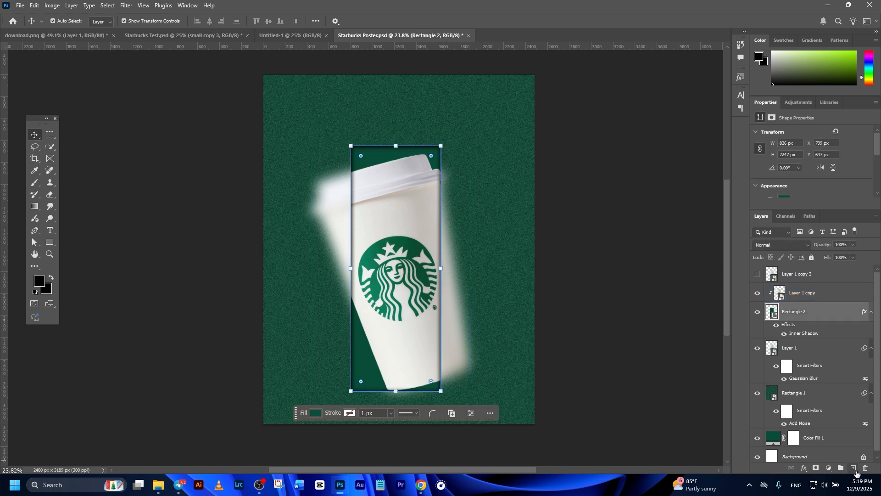
pyautogui.click(854, 468)
pyautogui.moveTo(43, 123); pyautogui.dragTo(214, 136)
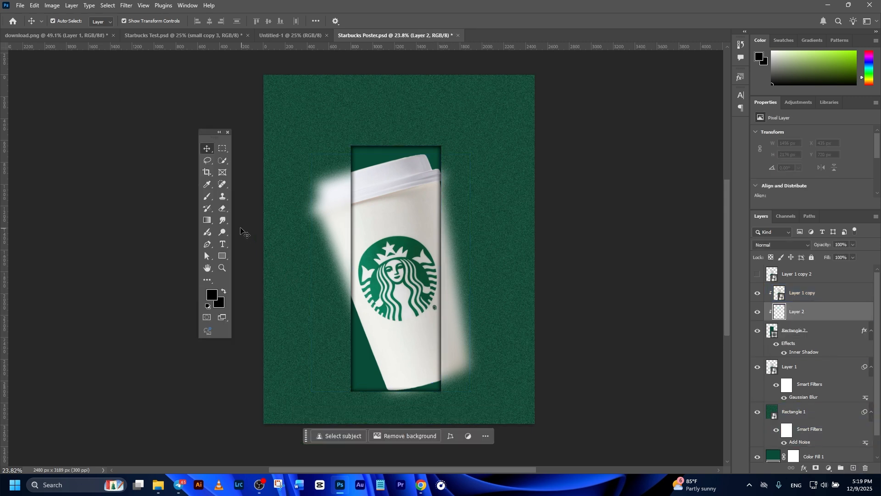
# Paint a black shadow along the panel's bottom edge with a flattened Soft Round brush at 763 px and 0% hardness
pyautogui.click(207, 196)
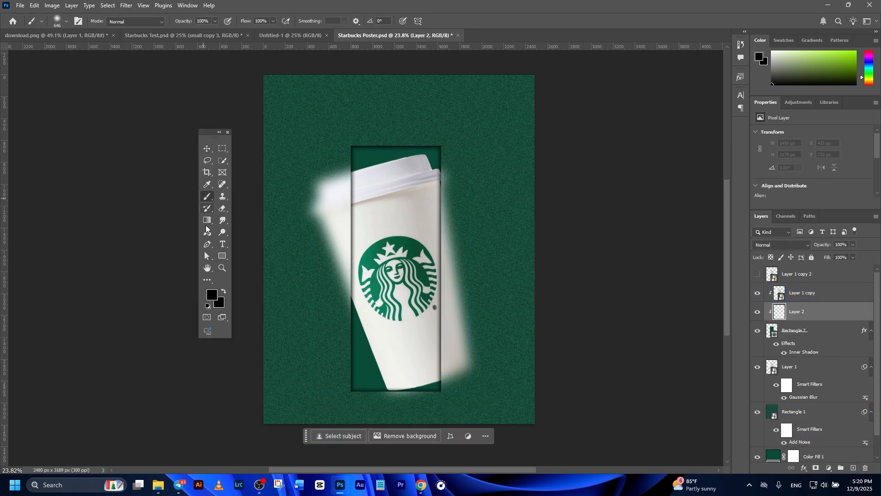
pyautogui.click(57, 22)
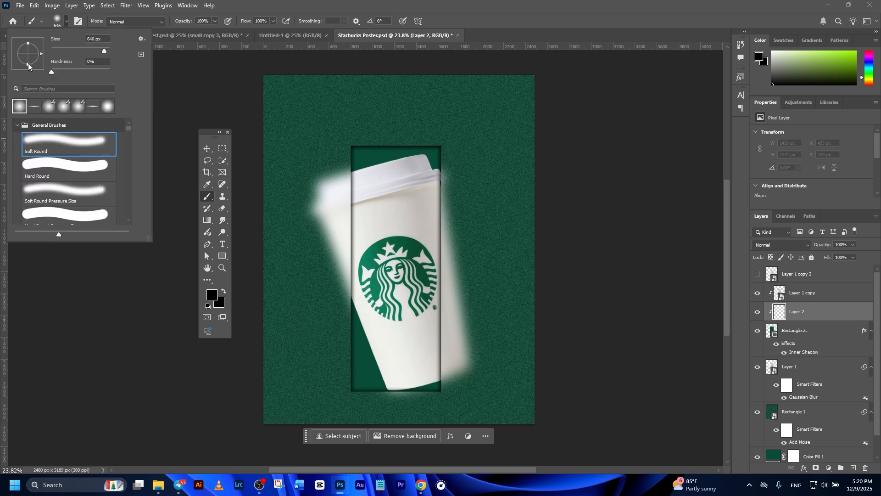
pyautogui.click(212, 295)
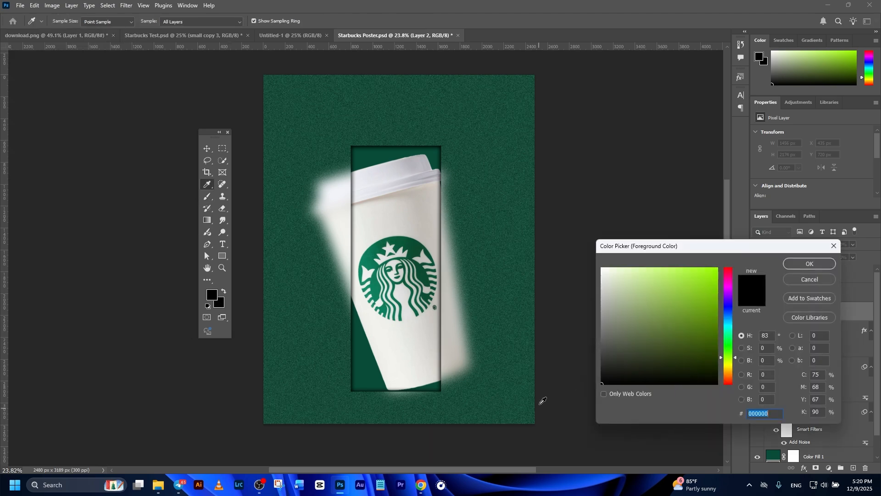
pyautogui.click(810, 261)
pyautogui.scroll(4, 452, 376)
pyautogui.moveTo(453, 375); pyautogui.dragTo(491, 288)
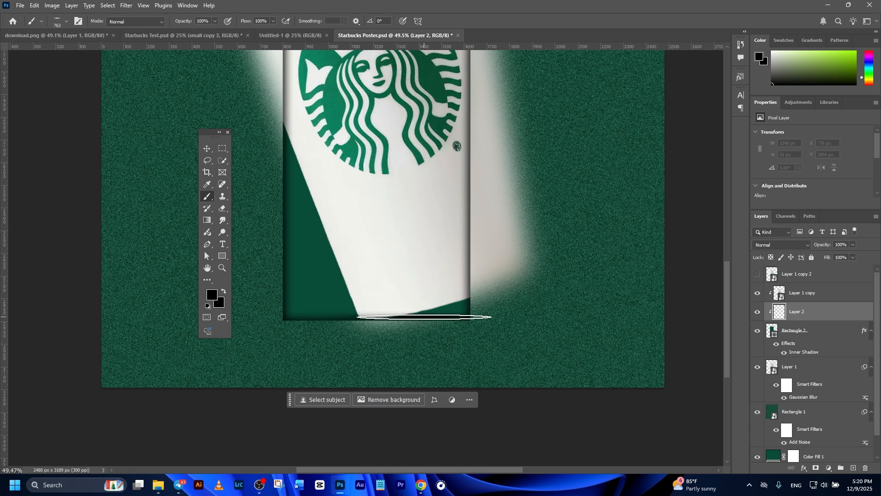
pyautogui.scroll(-2, 527, 350)
pyautogui.scroll(-1, 381, 272)
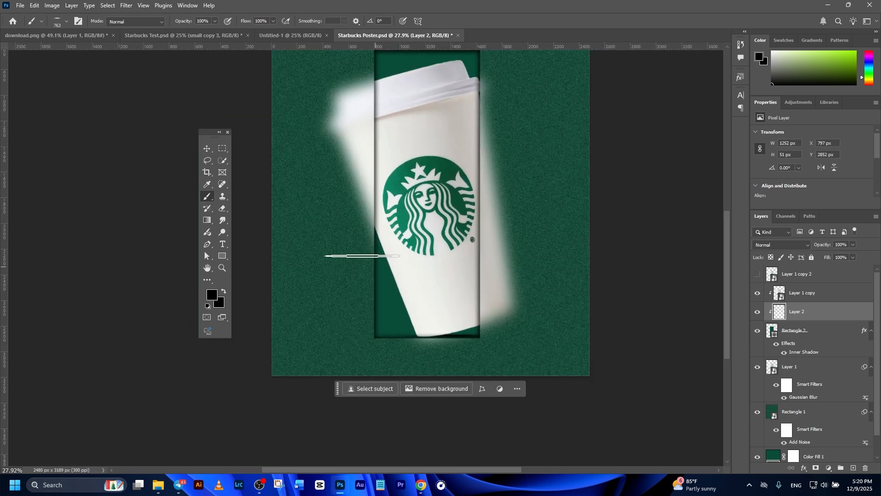
pyautogui.click(207, 148)
pyautogui.scroll(-3, 417, 285)
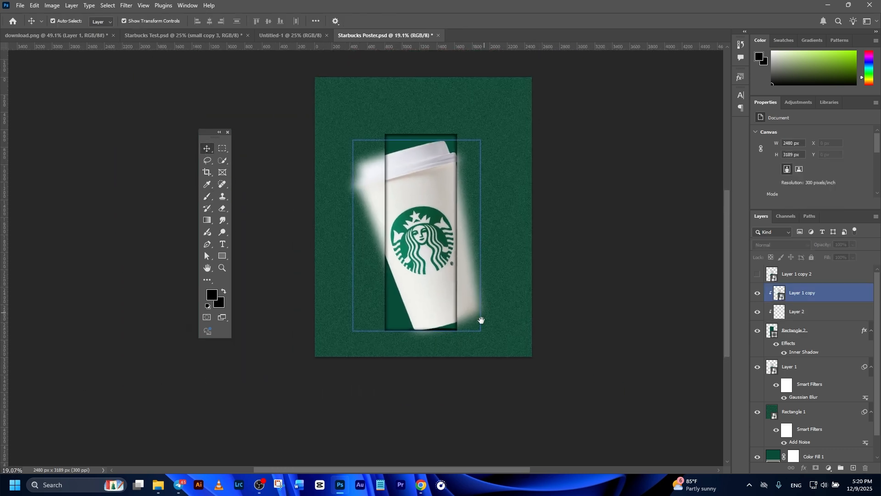
# Show the topmost cup copy, Layer 1 copy 2, and add a white layer mask to it
pyautogui.click(758, 276)
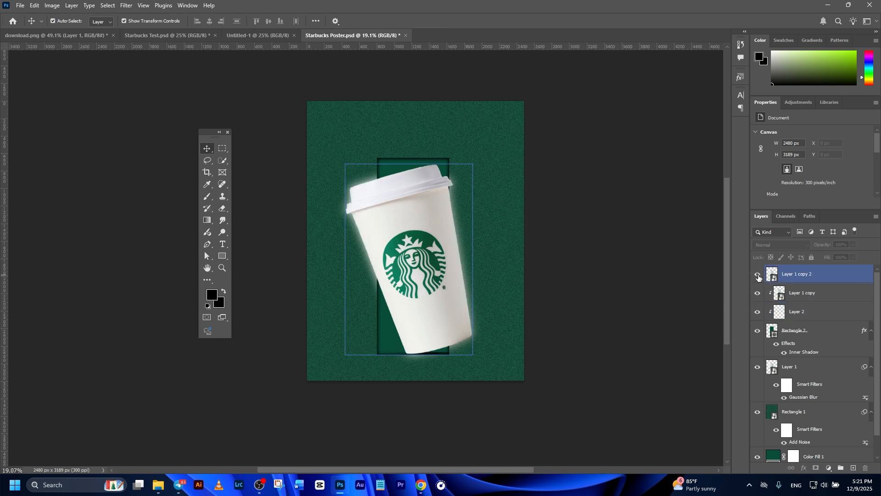
pyautogui.click(809, 275)
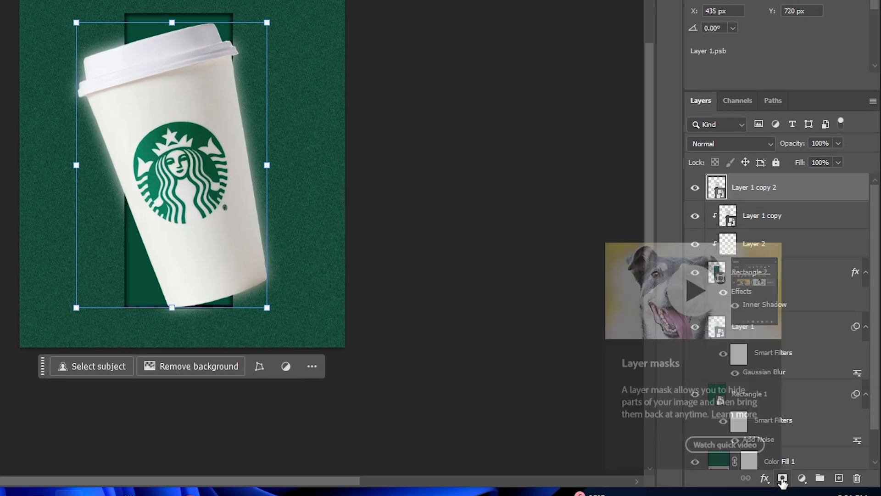
pyautogui.click(782, 478)
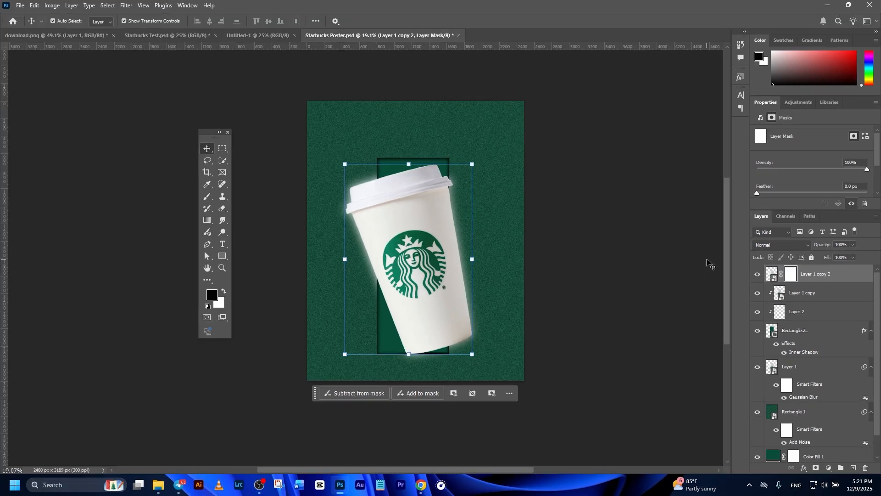
# Paint black on the top cup copy's mask with a Soft Round brush at 763 px and 0% hardness, hiding its right edge outside the panel
pyautogui.click(207, 197)
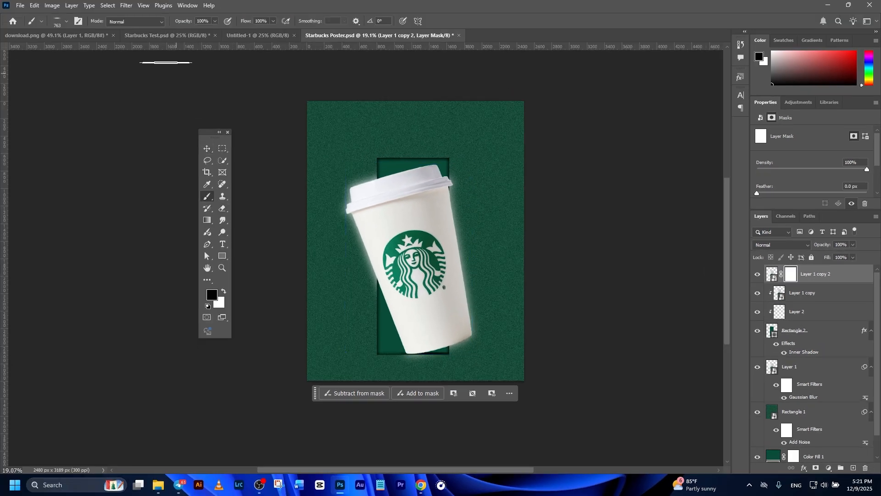
pyautogui.click(67, 22)
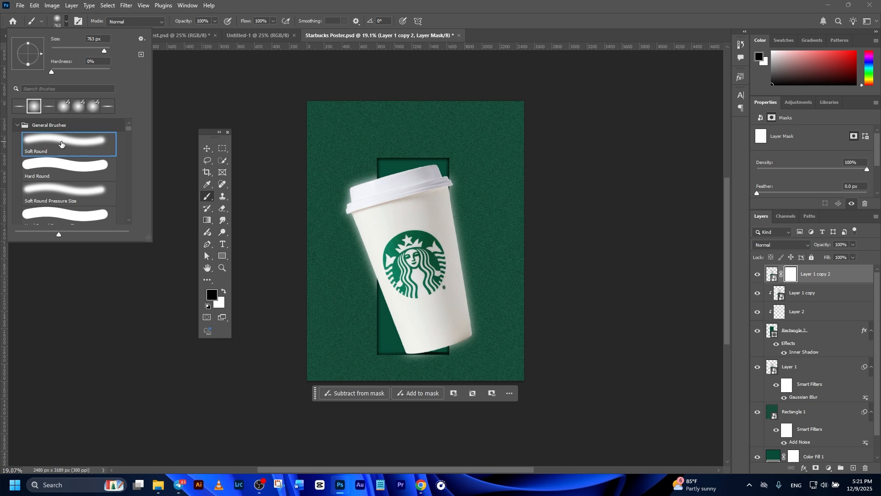
pyautogui.click(212, 298)
pyautogui.moveTo(602, 373); pyautogui.dragTo(586, 387)
pyautogui.click(832, 246)
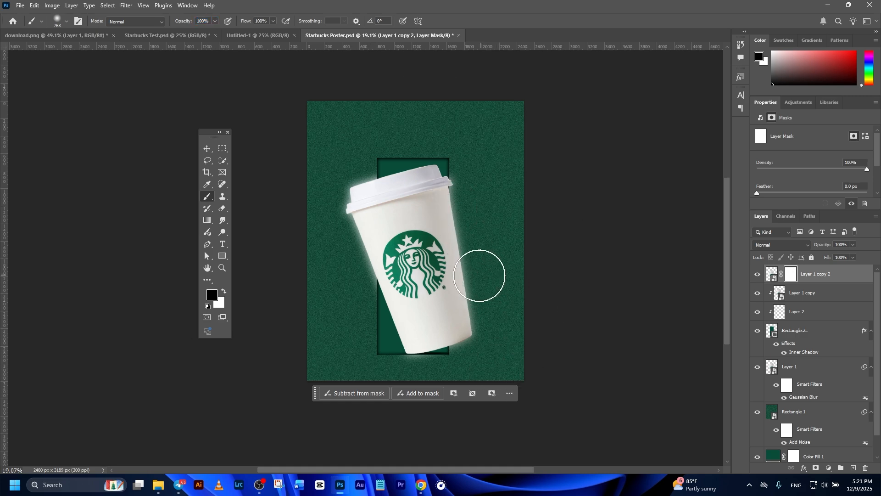
pyautogui.scroll(2, 478, 294)
pyautogui.moveTo(473, 326); pyautogui.dragTo(507, 297)
pyautogui.moveTo(484, 131)
pyautogui.mouseDown()
pyautogui.moveTo(490, 347)
pyautogui.moveTo(513, 191)
pyautogui.moveTo(503, 144)
pyautogui.moveTo(500, 384)
pyautogui.moveTo(510, 134)
pyautogui.moveTo(506, 110)
pyautogui.moveTo(506, 157)
pyautogui.moveTo(499, 102)
pyautogui.moveTo(508, 208)
pyautogui.moveTo(509, 200)
pyautogui.moveTo(496, 112)
pyautogui.moveTo(499, 212)
pyautogui.moveTo(520, 281)
pyautogui.mouseUp()
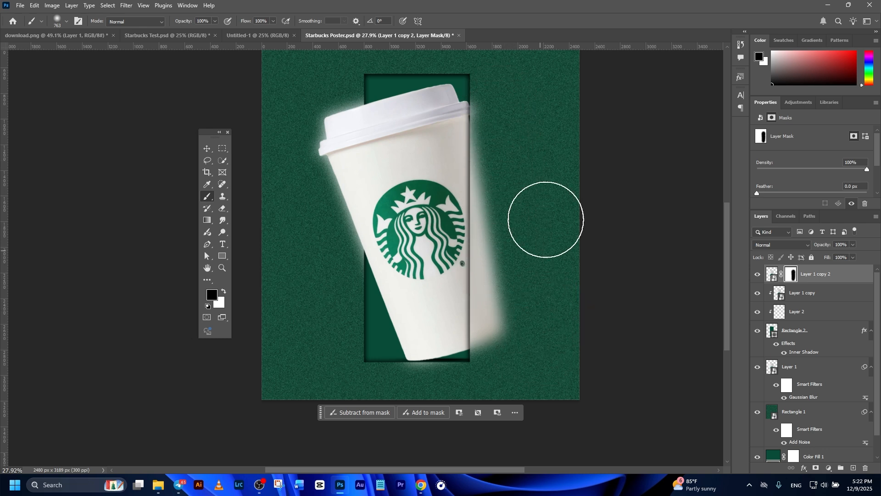
pyautogui.scroll(-2, 519, 228)
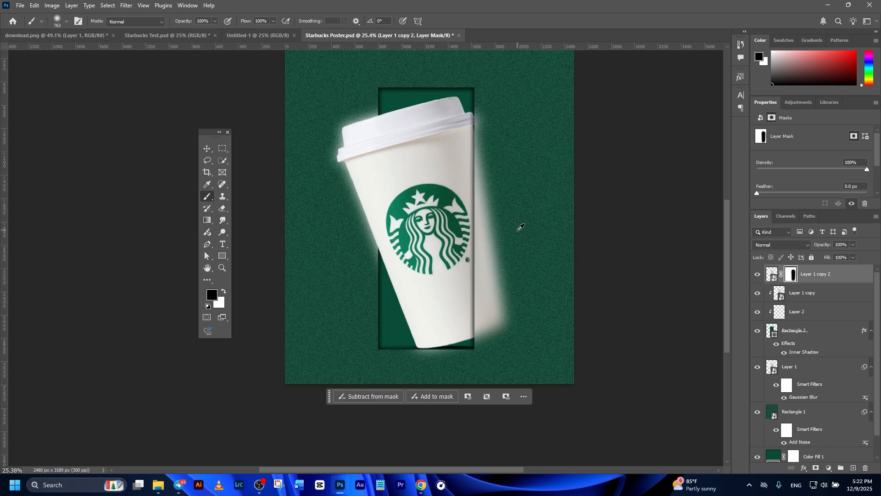
pyautogui.scroll(-2, 501, 276)
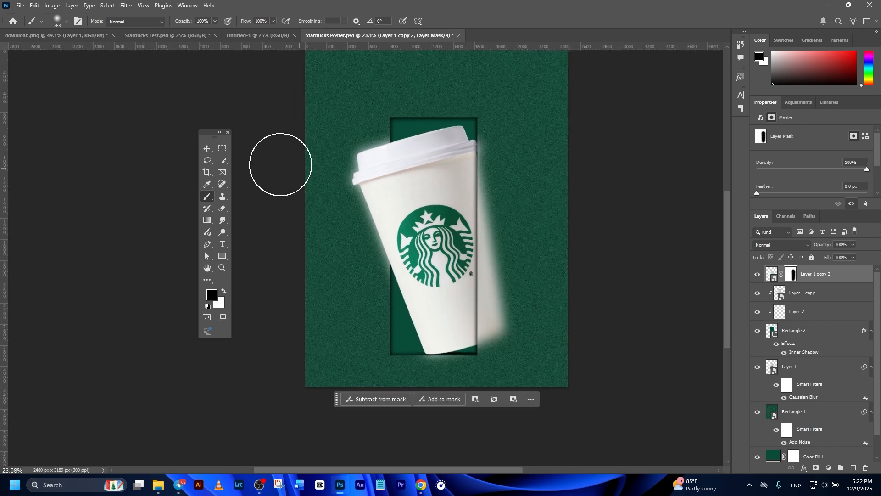
pyautogui.click(208, 149)
pyautogui.click(240, 94)
# Add a layer mask to the blurred Layer 1 cup and paint away its glow along the cup's left side in black
pyautogui.scroll(-1, 470, 241)
pyautogui.scroll(1, 459, 239)
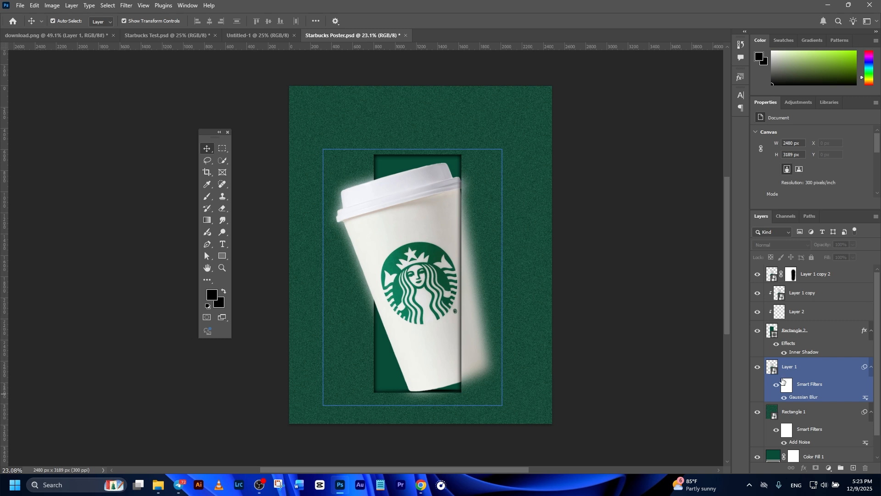
pyautogui.scroll(-1, 643, 317)
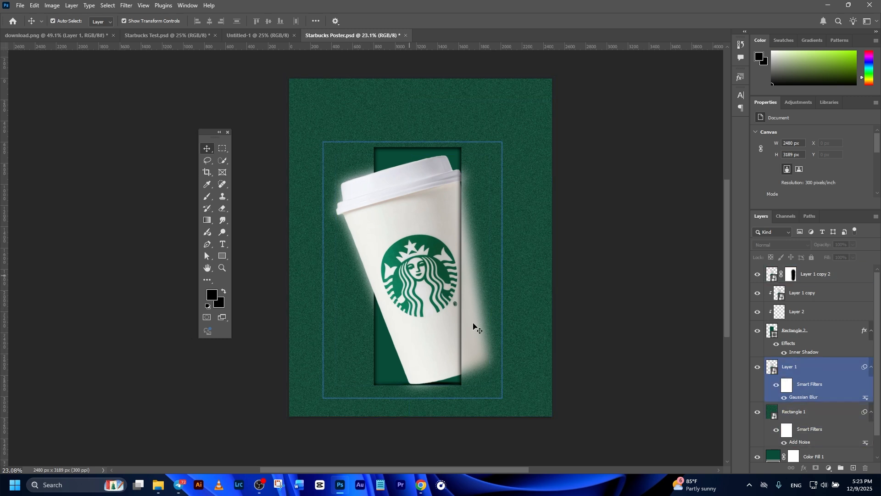
pyautogui.click(790, 367)
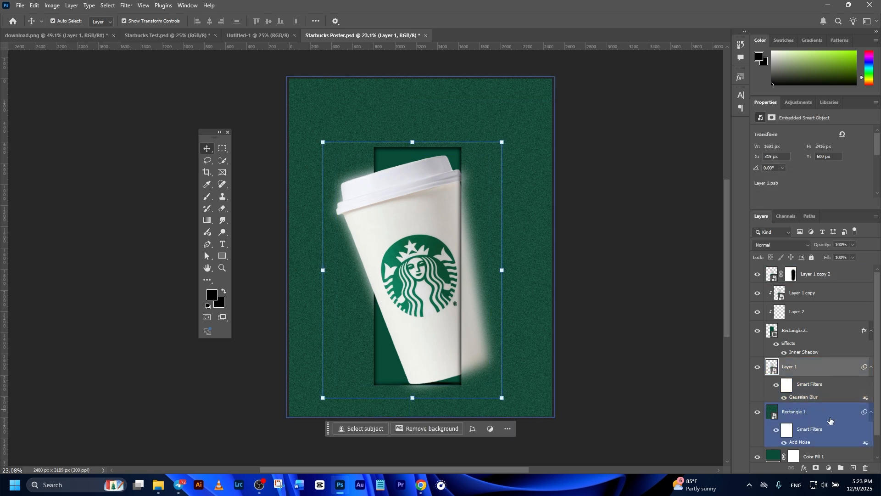
pyautogui.click(817, 468)
pyautogui.click(207, 197)
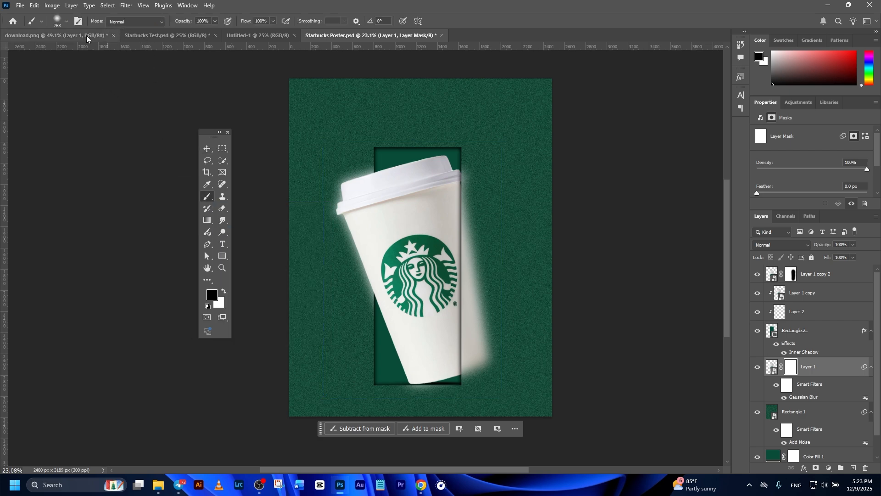
pyautogui.scroll(5, 317, 249)
pyautogui.scroll(-4, 417, 270)
pyautogui.moveTo(409, 172)
pyautogui.mouseDown()
pyautogui.moveTo(392, 246)
pyautogui.moveTo(391, 231)
pyautogui.moveTo(406, 394)
pyautogui.mouseUp()
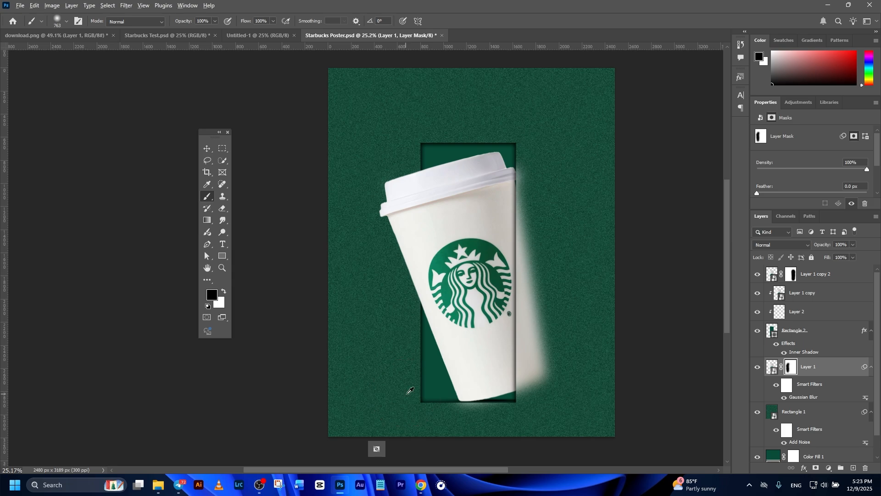
# Paint out the remaining blur around the cup's base on the Layer 1 mask with a 369 px soft black brush
pyautogui.scroll(6, 405, 394)
pyautogui.moveTo(505, 303); pyautogui.dragTo(416, 289)
pyautogui.moveTo(510, 321); pyautogui.dragTo(484, 300)
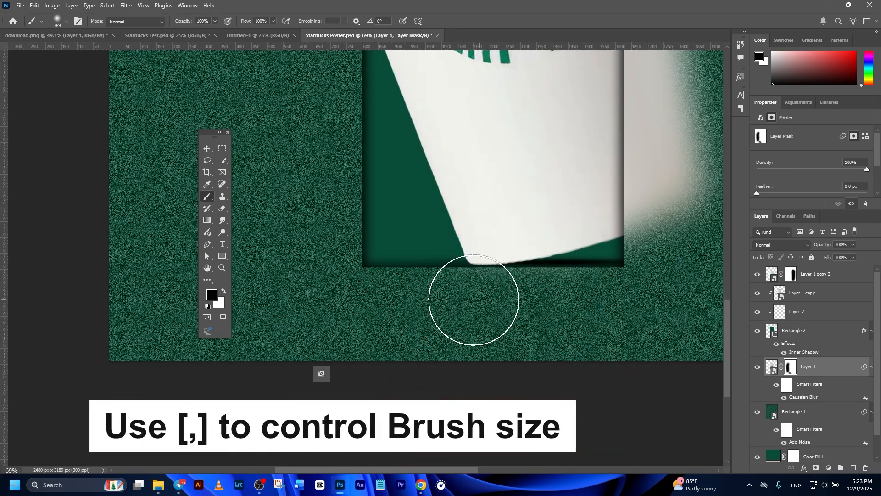
pyautogui.scroll(-2, 471, 322)
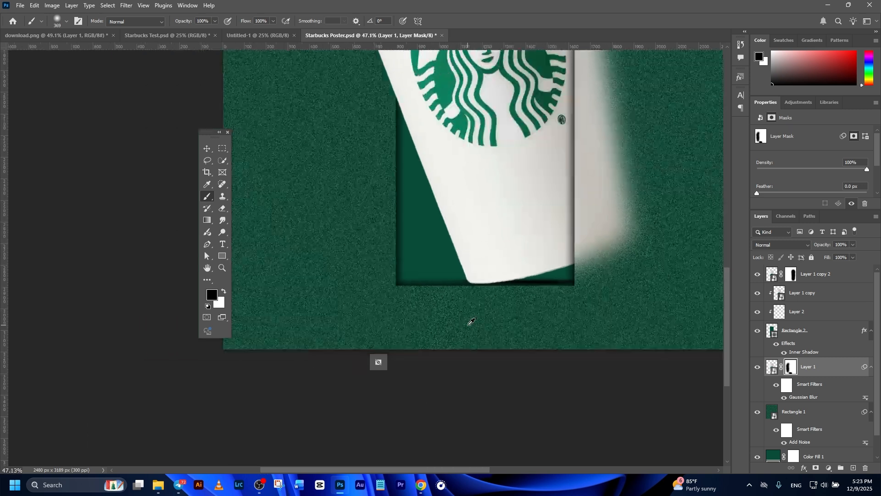
pyautogui.scroll(-7, 470, 323)
pyautogui.moveTo(480, 285); pyautogui.dragTo(540, 329)
pyautogui.click(207, 151)
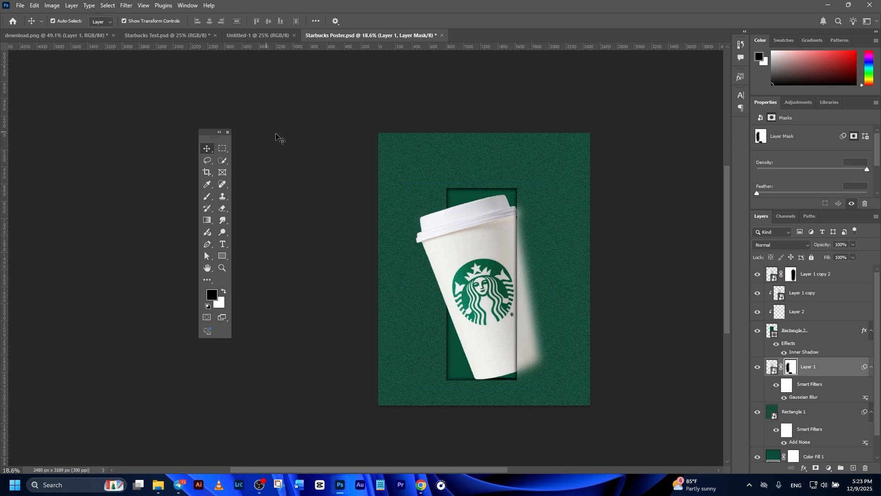
pyautogui.click(270, 137)
# Paint a Brightness/Contrast adjustment above Layer 1 copy 2 along the cup's left side with the Adjustment Brush at 595 px
pyautogui.scroll(-3, 356, 220)
pyautogui.moveTo(288, 205); pyautogui.dragTo(297, 206)
pyautogui.scroll(1, 506, 236)
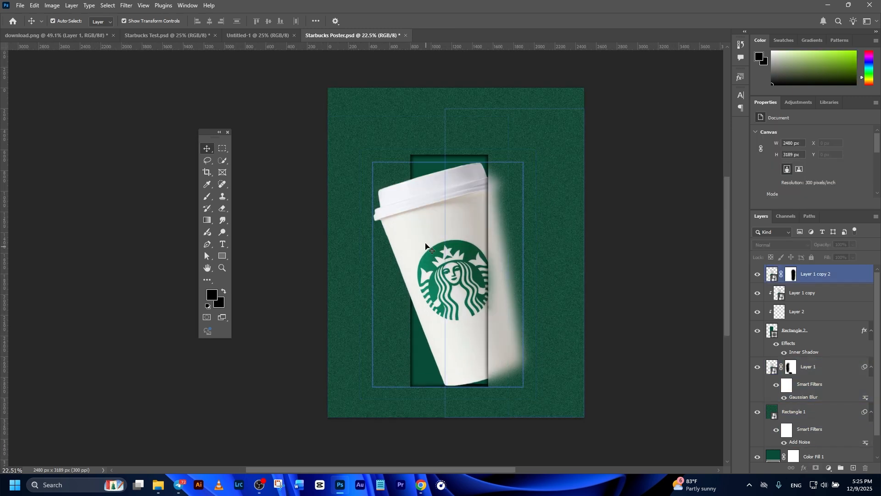
pyautogui.click(407, 184)
pyautogui.click(409, 197)
pyautogui.click(211, 235)
pyautogui.click(440, 431)
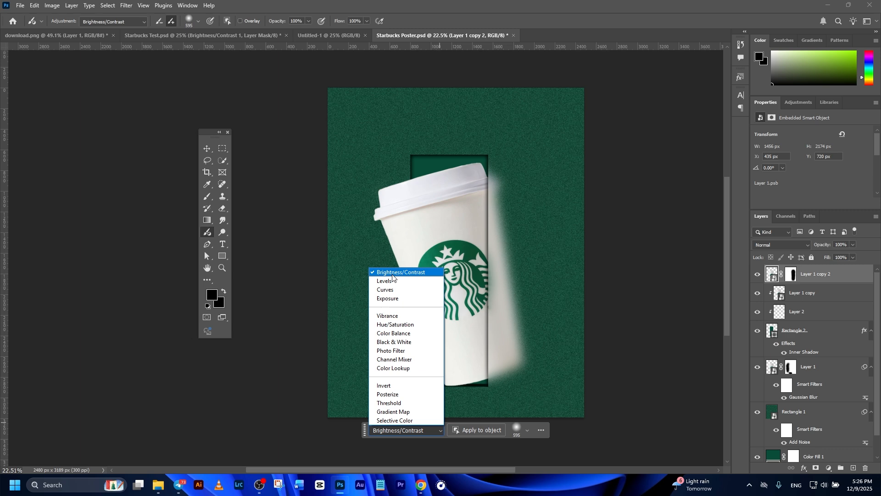
pyautogui.click(368, 241)
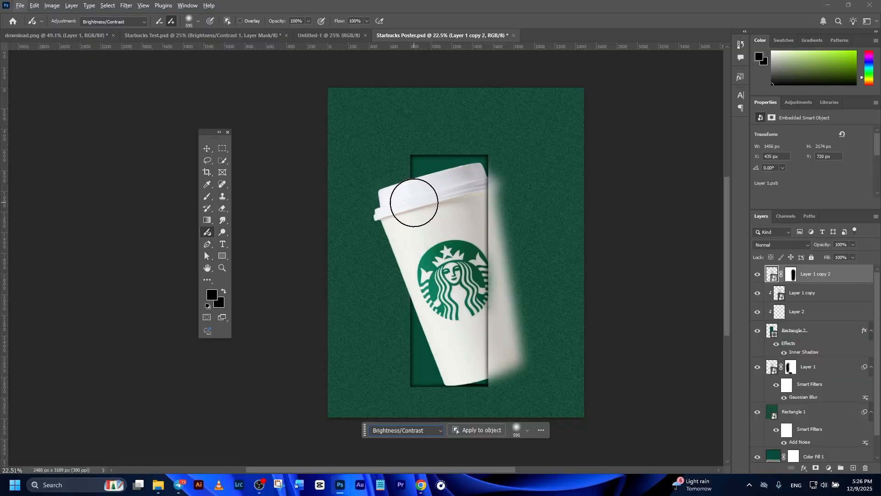
pyautogui.moveTo(414, 200)
pyautogui.mouseDown()
pyautogui.moveTo(391, 217)
pyautogui.moveTo(398, 257)
pyautogui.moveTo(425, 303)
pyautogui.mouseUp()
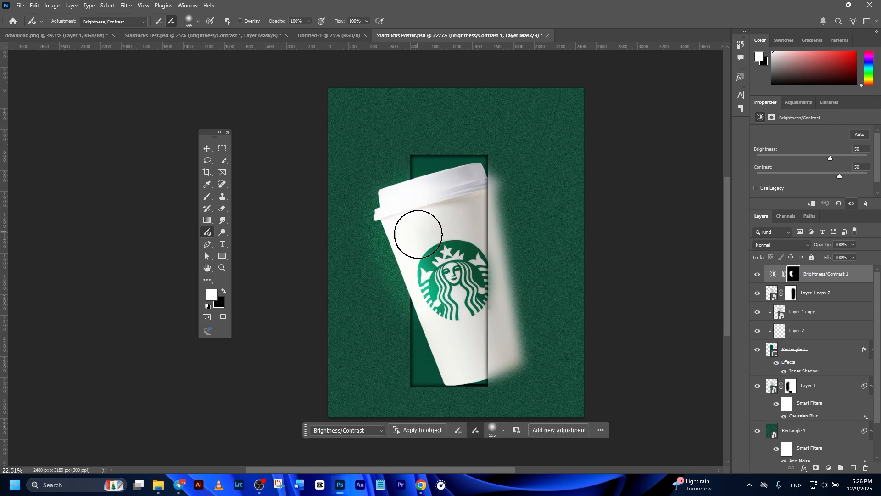
pyautogui.click(202, 149)
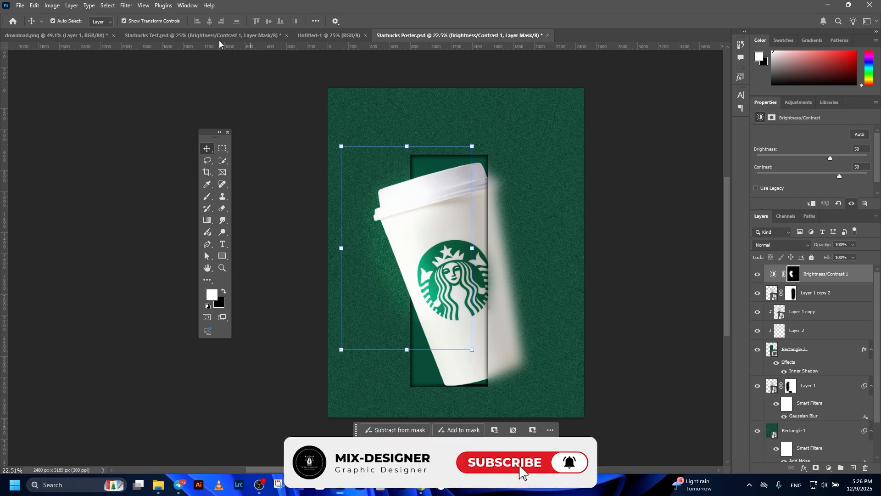
# Set the Brightness/Contrast adjustment's brightness to -32
pyautogui.click(191, 6)
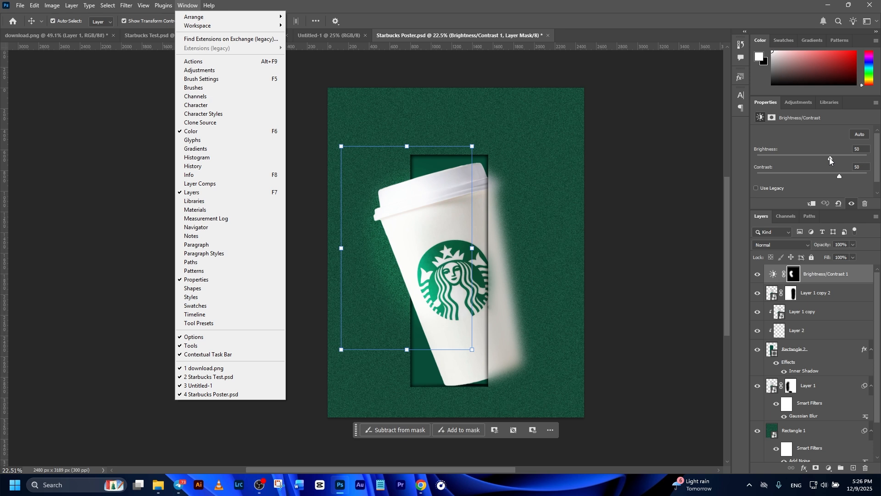
pyautogui.click(829, 158)
pyautogui.moveTo(830, 158); pyautogui.dragTo(800, 159)
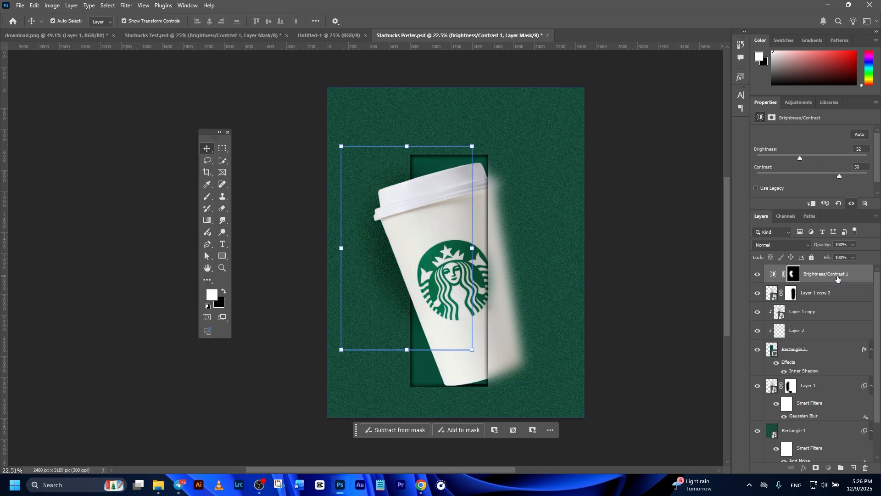
# Warp the Brightness/Contrast layer's mask, pulling its left, bottom and top edges inward so the shadow follows the cup's left side
pyautogui.click(773, 274)
pyautogui.click(794, 274)
pyautogui.hotkey('ctrl', 't')
pyautogui.rightClick(422, 246)
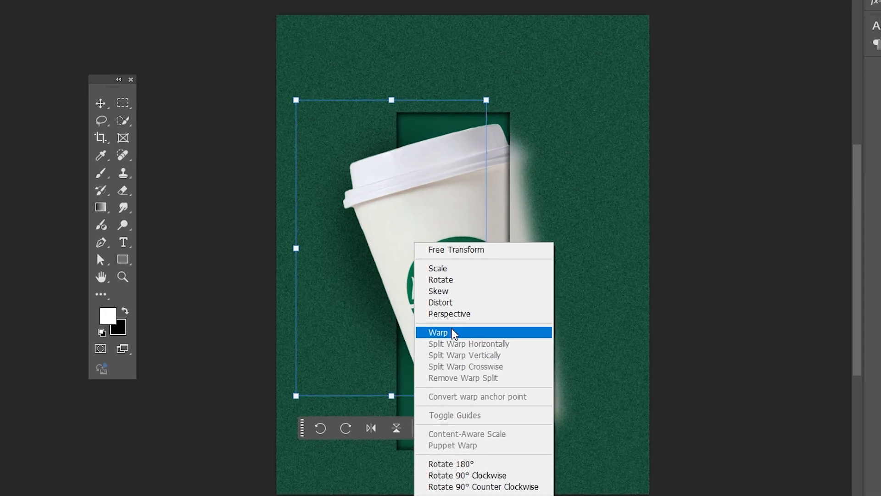
pyautogui.click(453, 332)
pyautogui.moveTo(328, 280); pyautogui.dragTo(327, 259)
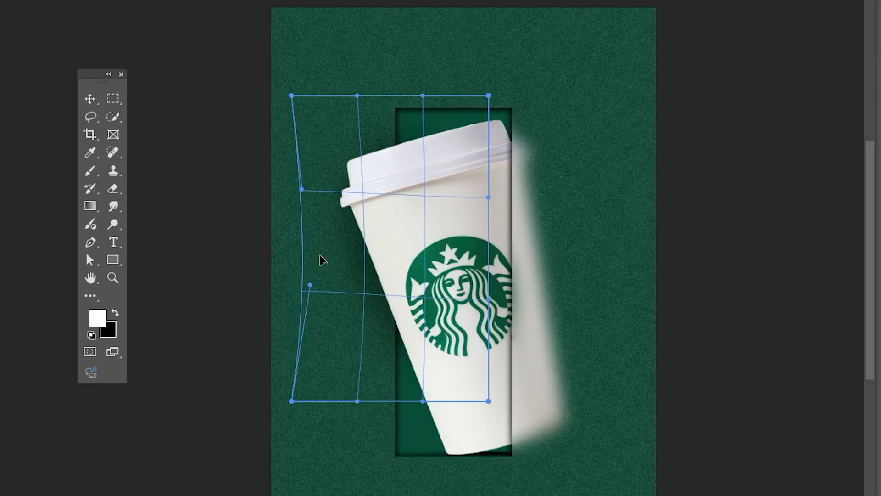
pyautogui.moveTo(349, 346); pyautogui.dragTo(366, 346)
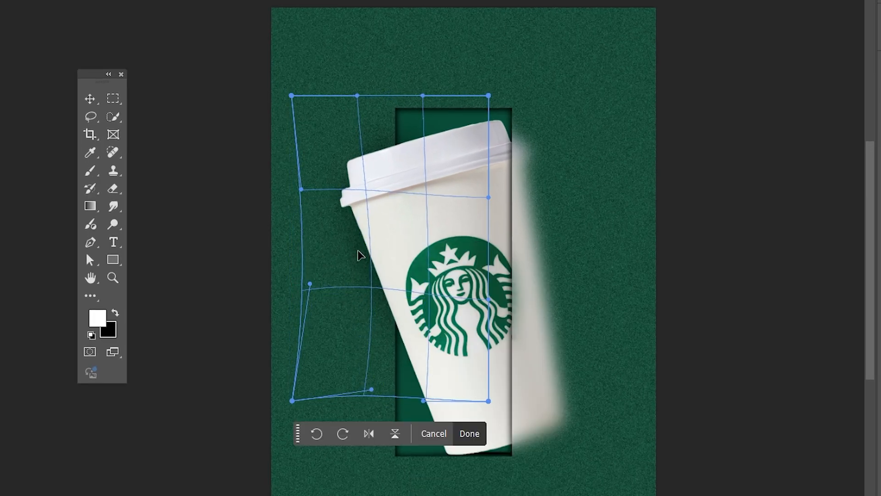
pyautogui.moveTo(355, 96); pyautogui.dragTo(371, 103)
pyautogui.moveTo(319, 134); pyautogui.dragTo(320, 134)
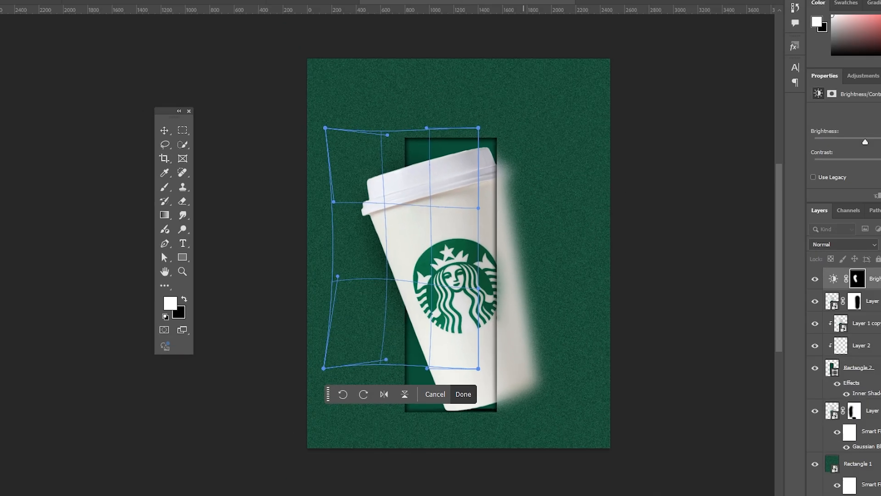
pyautogui.press('Return')
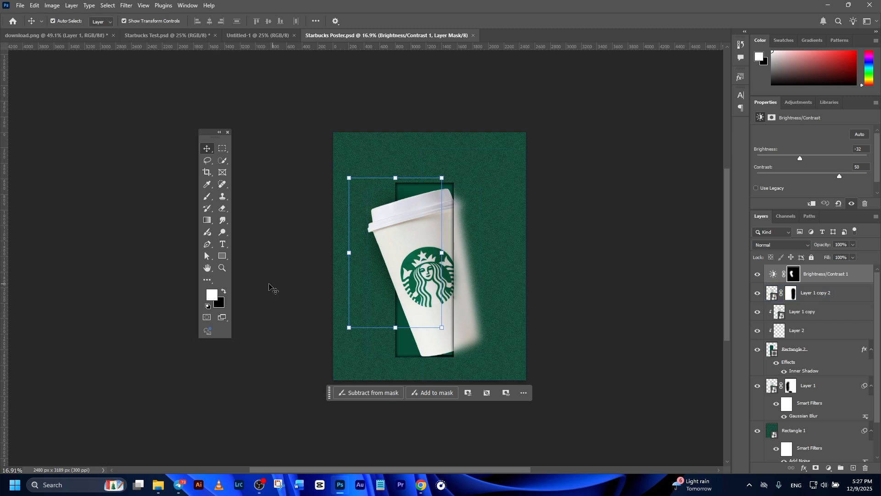
# Add the white, centred headline "Eyes tired, soul awake." above the cup in Niagara Engraved at 45.12 pt
pyautogui.click(223, 245)
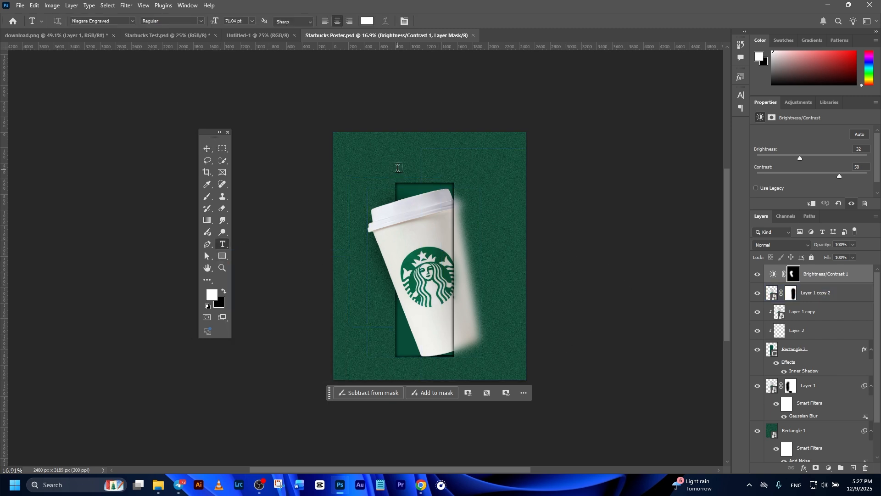
pyautogui.click(416, 159)
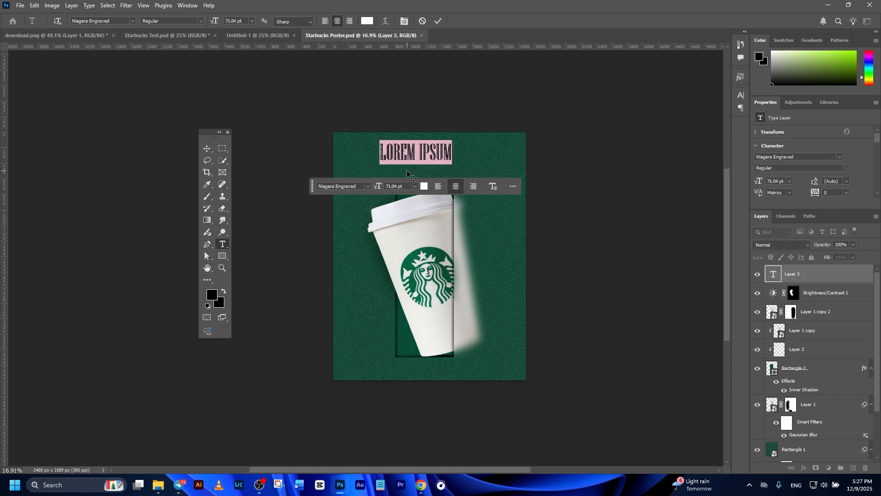
pyautogui.write('EYES TIRED, SOUL AWAKE.')
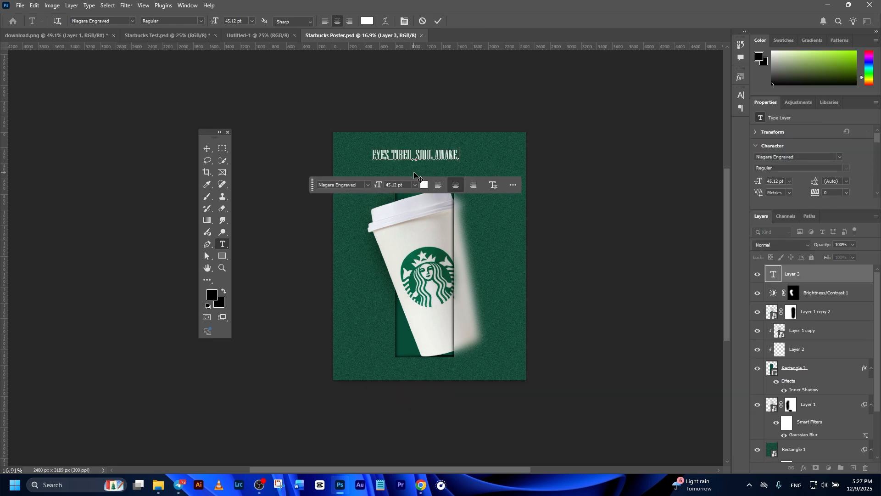
pyautogui.click(441, 22)
pyautogui.click(610, 210)
pyautogui.scroll(1, 461, 175)
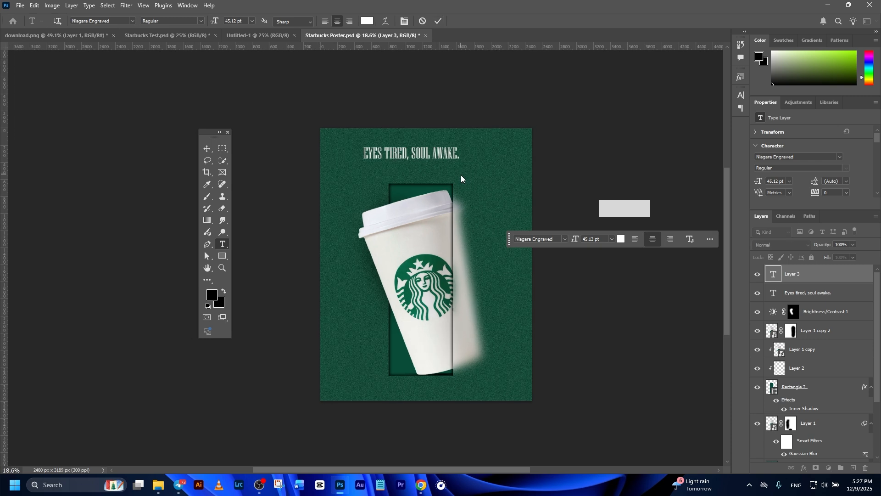
pyautogui.click(207, 150)
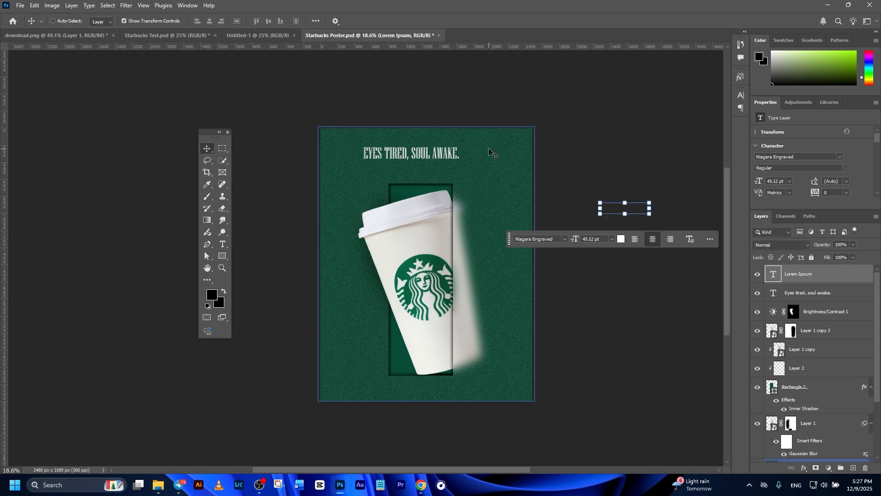
pyautogui.click(517, 199)
# Centre the headline horizontally on the poster by aligning it with the Background layer
pyautogui.click(414, 154)
pyautogui.moveTo(878, 321); pyautogui.dragTo(880, 374)
pyautogui.keyDown('ctrl'); pyautogui.click(816, 457); pyautogui.keyUp('ctrl')
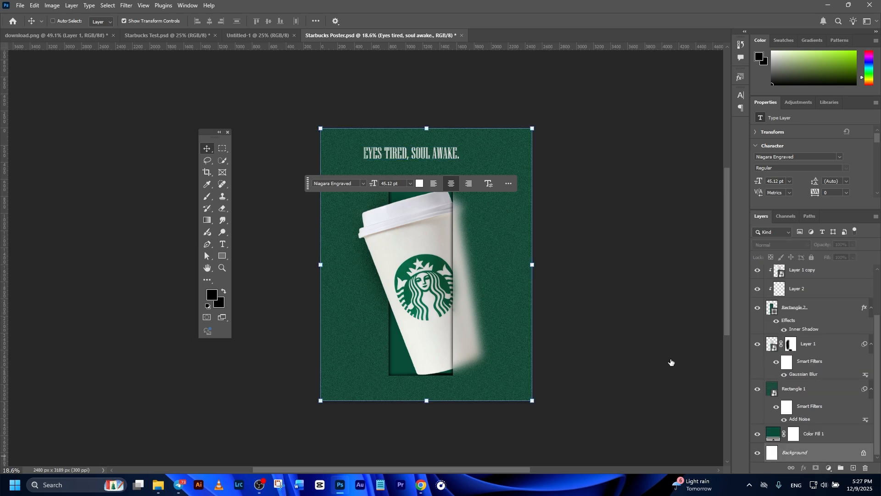
pyautogui.click(210, 22)
pyautogui.click(417, 84)
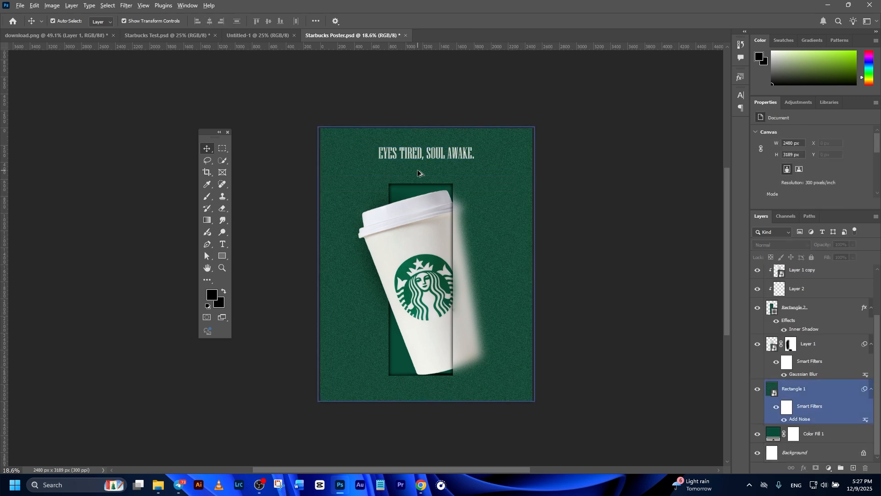
# Enlarge the headline proportionally from its centre with Free Transform, keeping it centred above the cup
pyautogui.scroll(2, 416, 171)
pyautogui.moveTo(436, 160); pyautogui.dragTo(436, 160)
pyautogui.hotkey('ctrl', 't')
pyautogui.moveTo(500, 139); pyautogui.dragTo(514, 138)
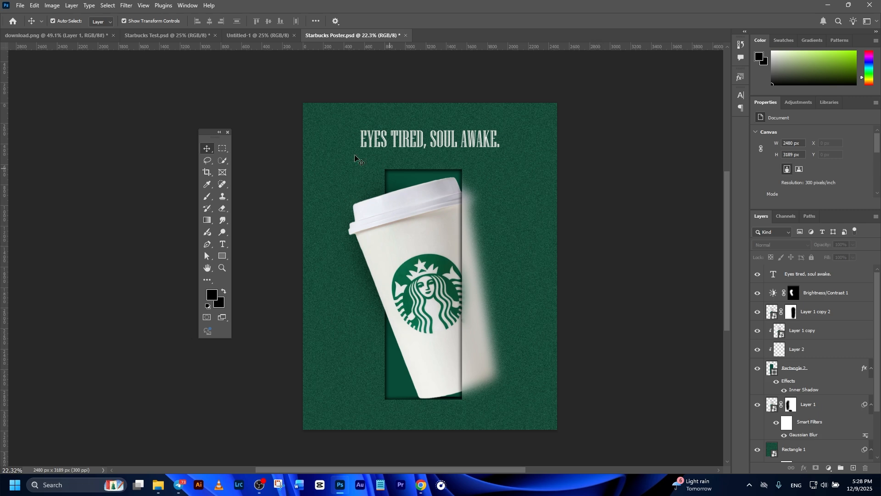
# Quick-export the poster as Starbucks Poster.jpg into the Poster 2 folder
pyautogui.click(18, 7)
pyautogui.moveTo(49, 154)
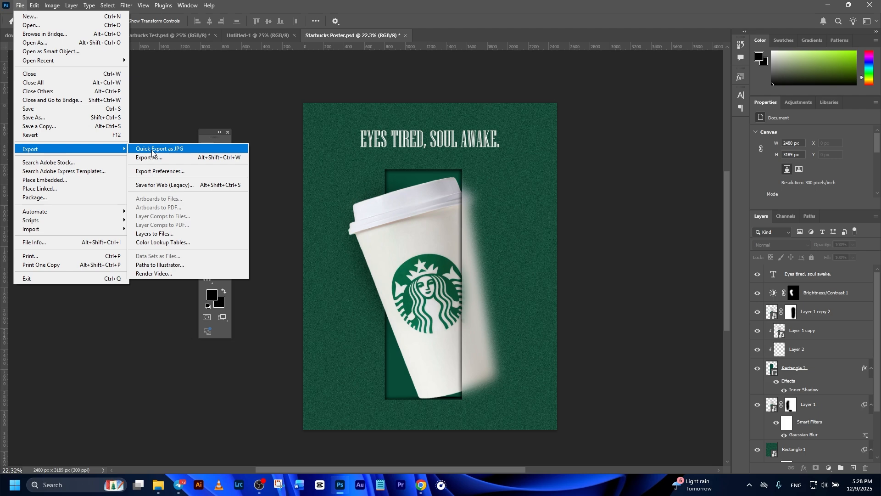
pyautogui.click(166, 152)
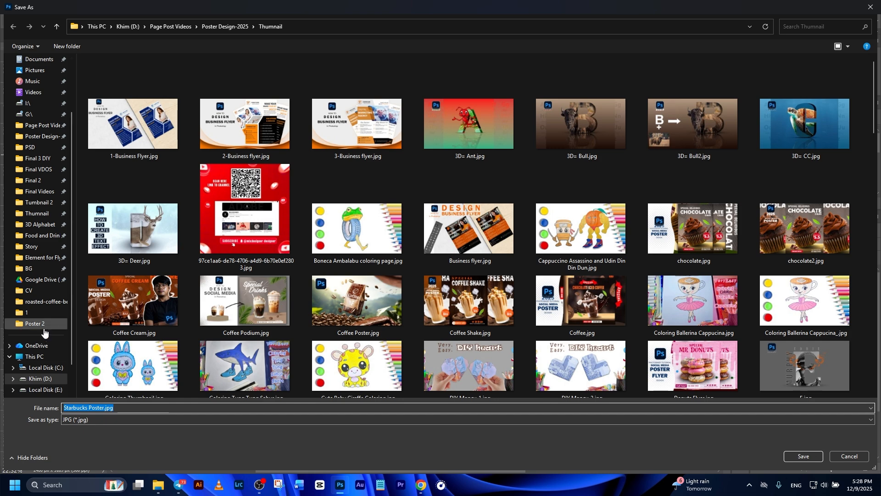
pyautogui.click(43, 329)
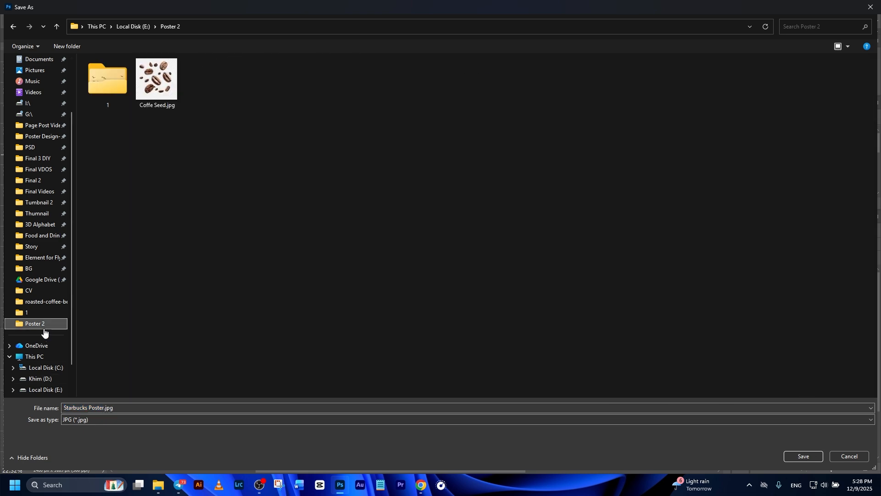
pyautogui.click(804, 456)
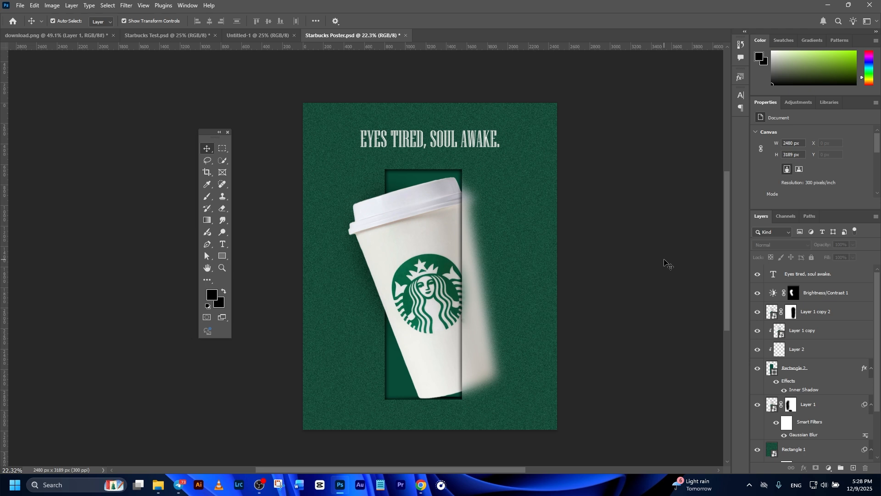